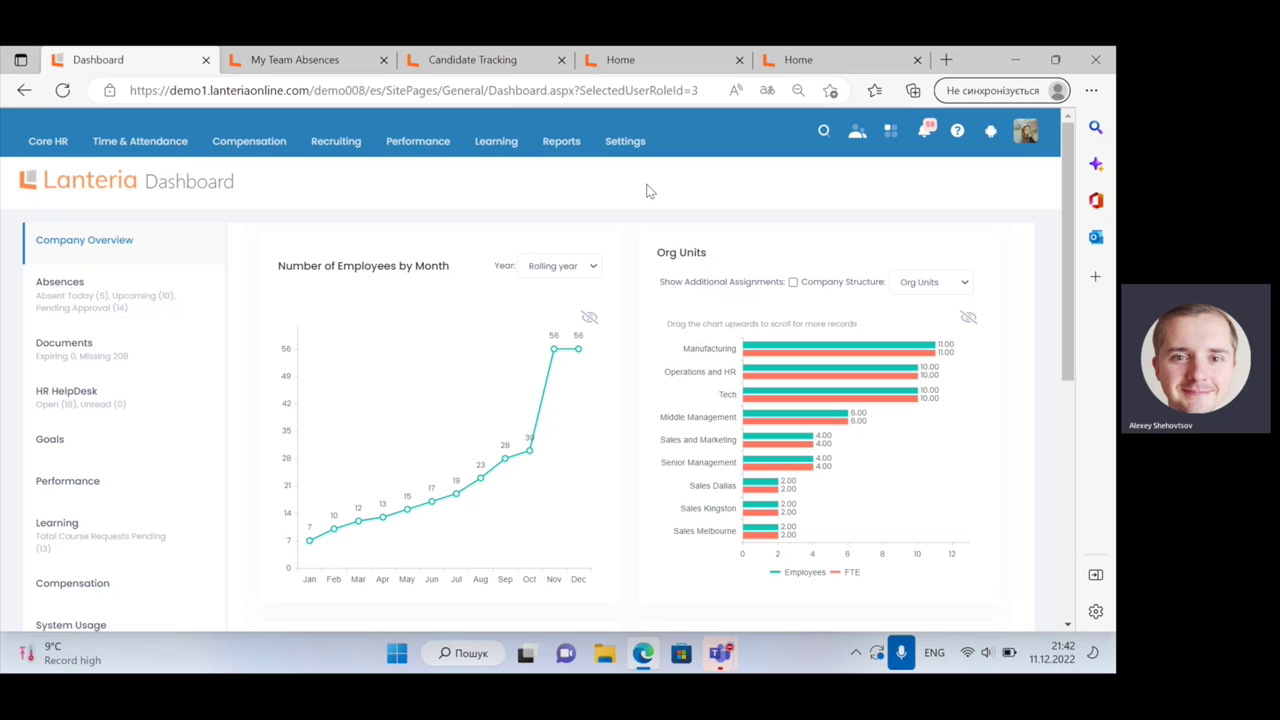
Step: Review the Company Overview charts on the HR dashboard, including employee counts by month and org units
scroll(671, 309, down, 1)
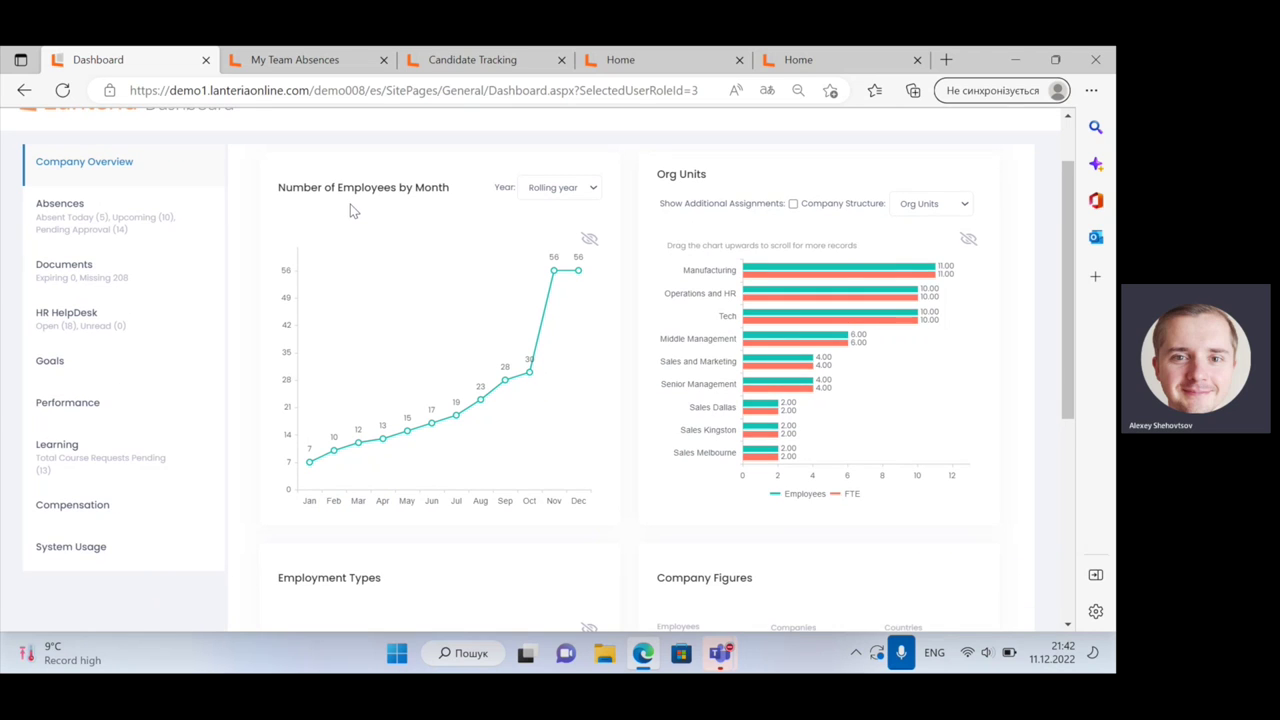
scroll(697, 225, down, 1)
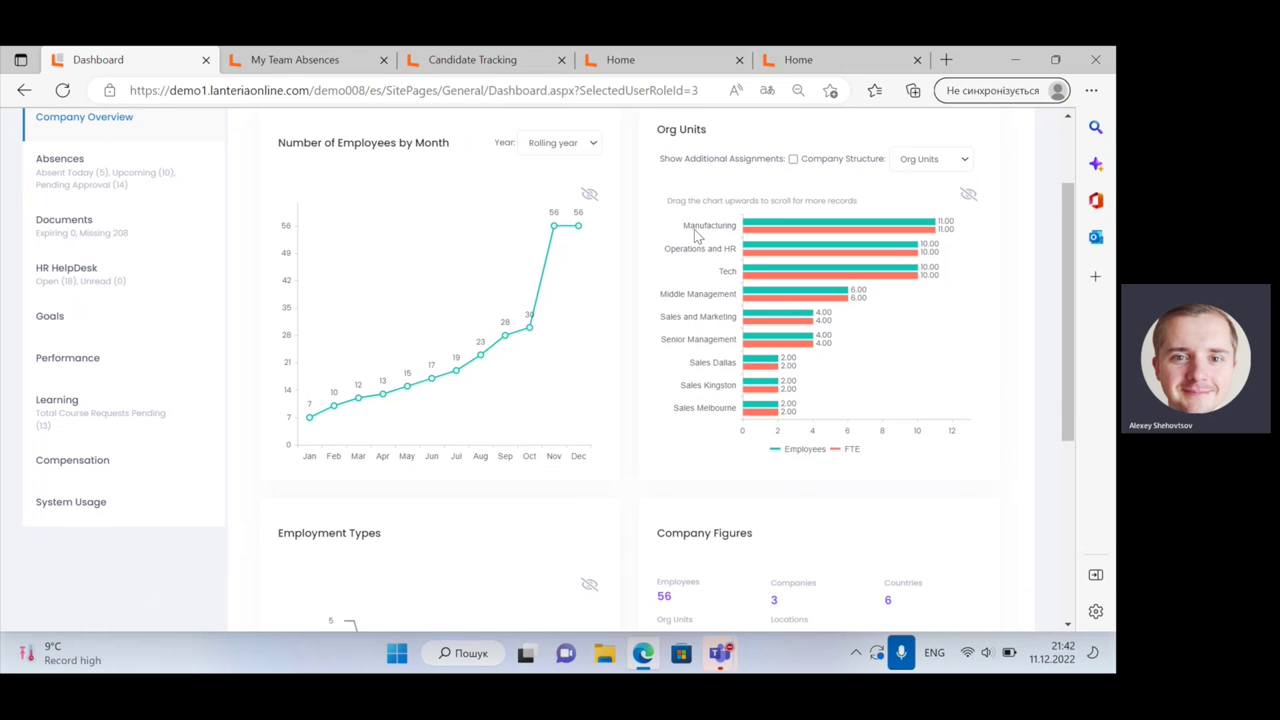
scroll(697, 233, down, 2)
scroll(540, 466, up, 3)
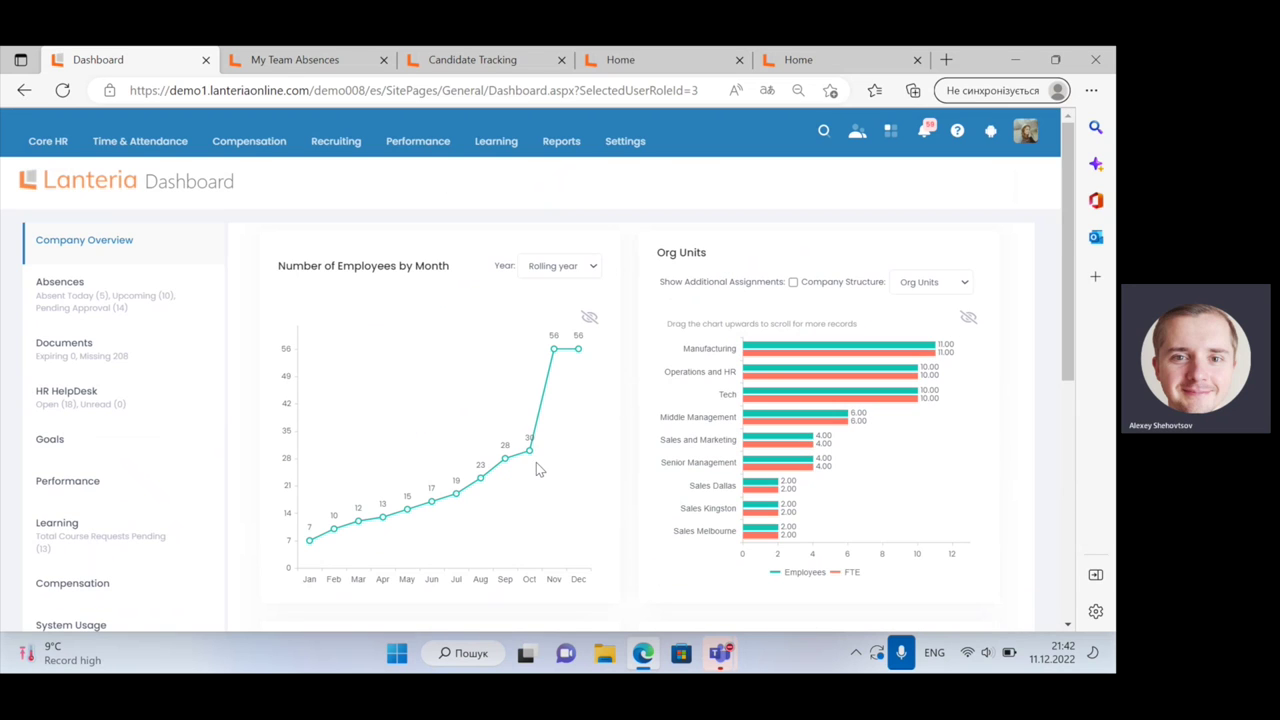
Step: Open the Core HR Organizational Chart and look through its management levels and departments
mouse_move(42, 150)
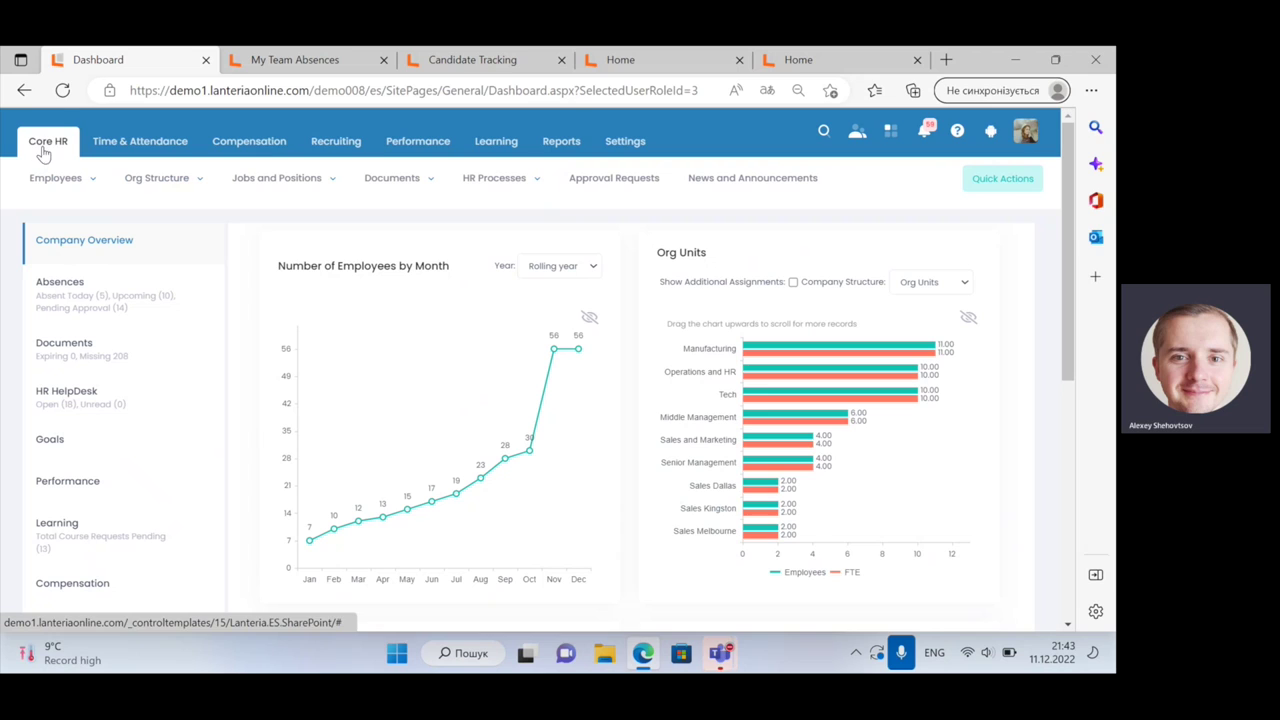
mouse_move(180, 185)
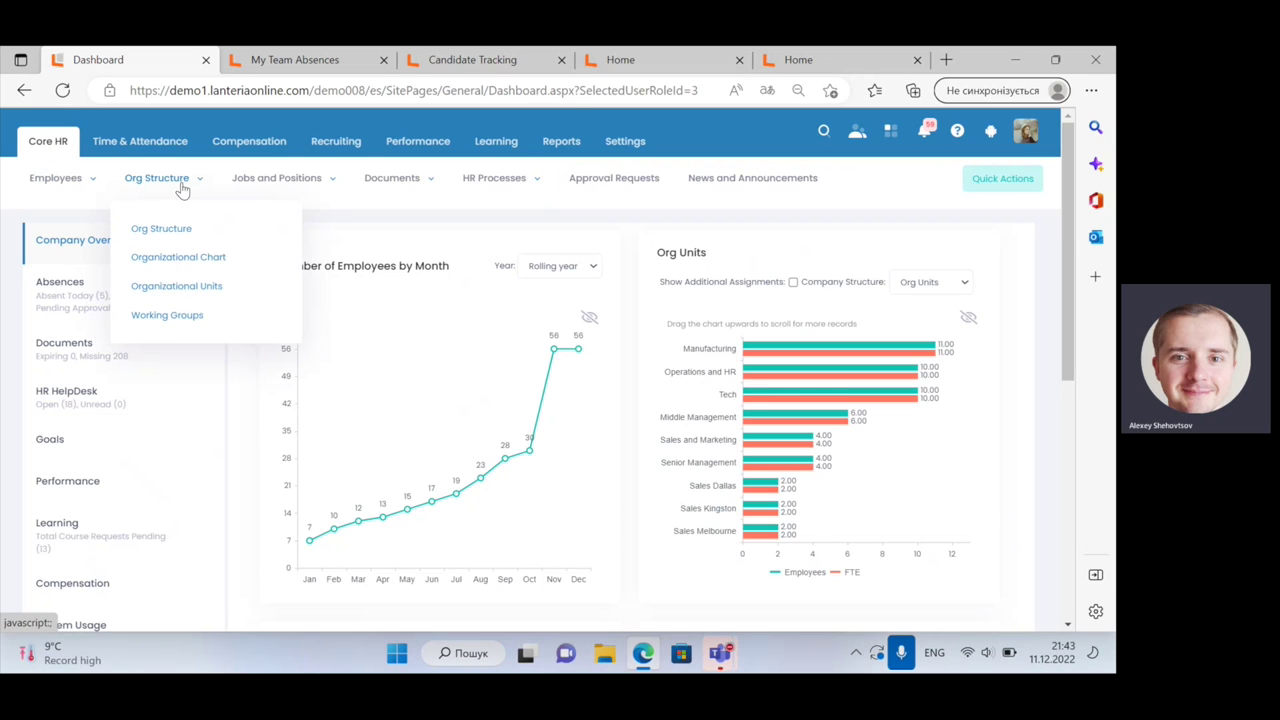
click(164, 264)
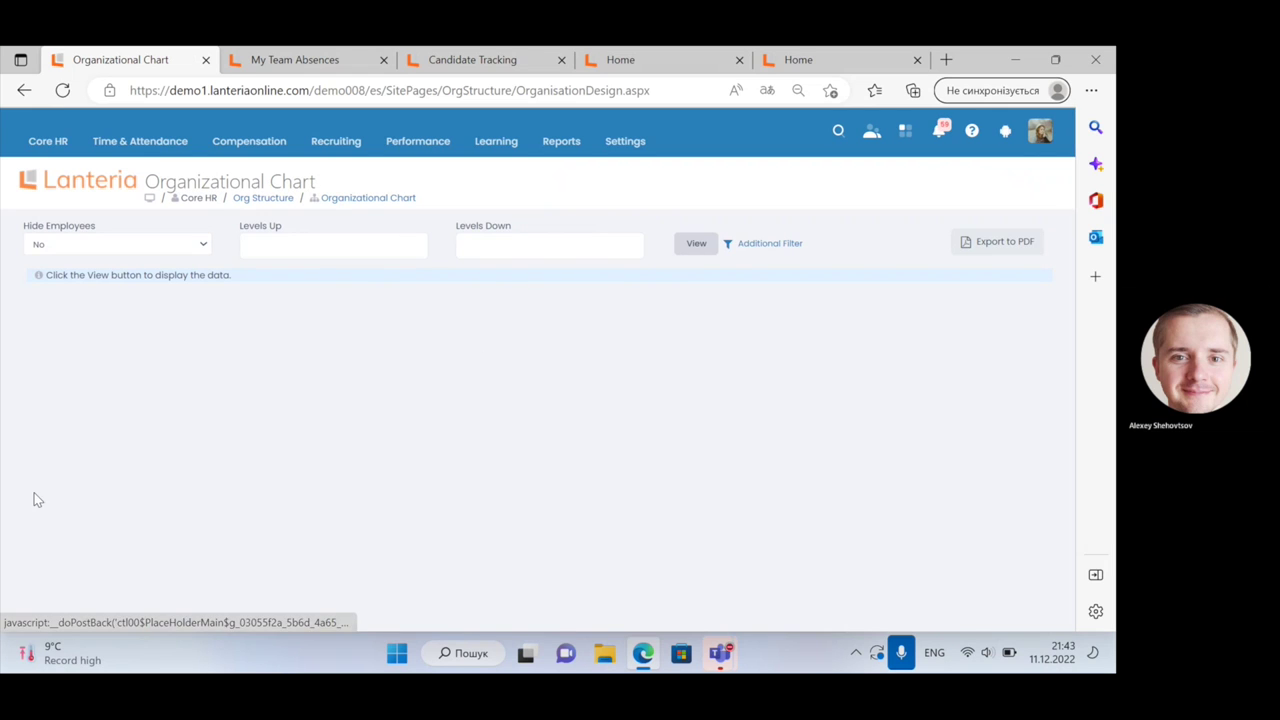
scroll(72, 443, down, 2)
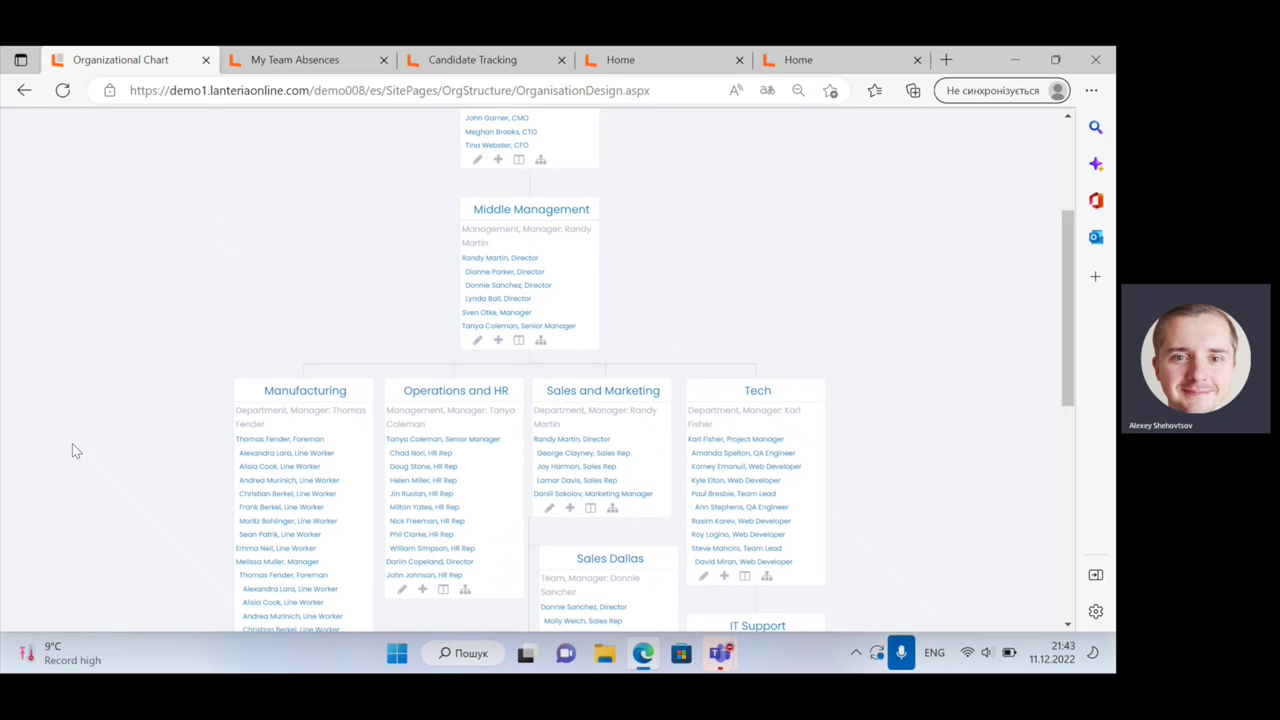
scroll(149, 434, up, 3)
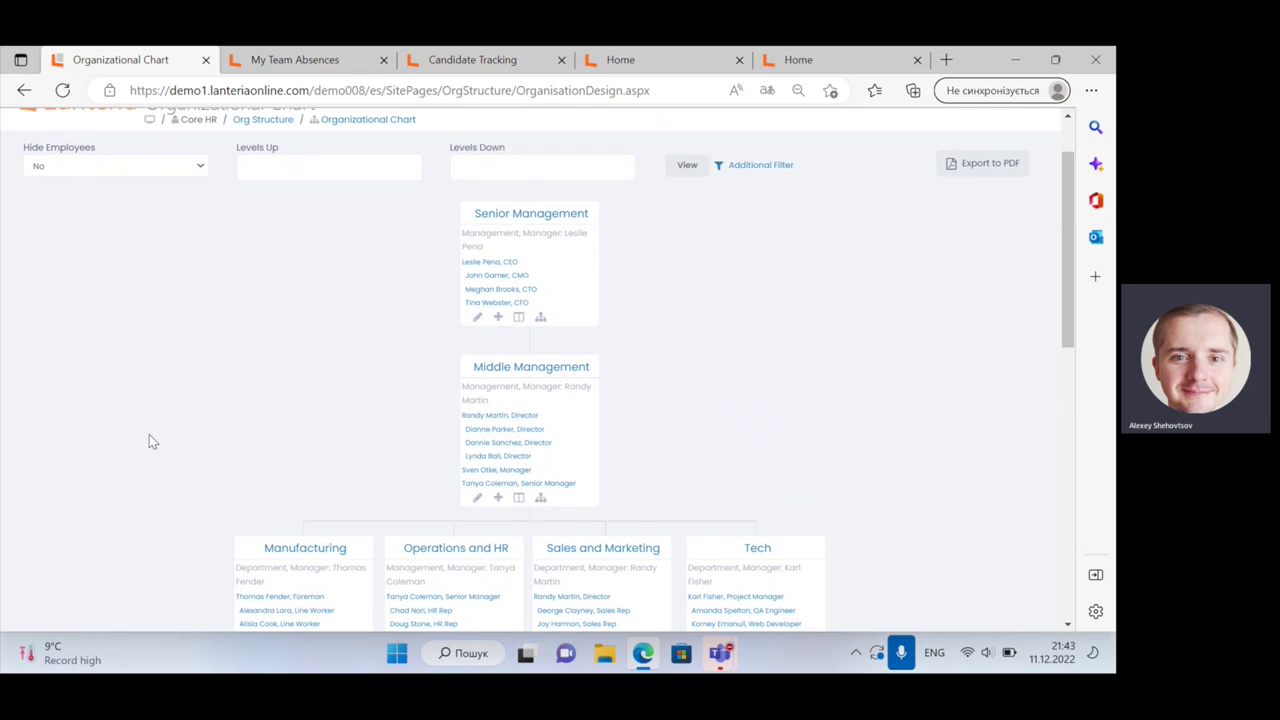
Step: Open the Equality and Diversity Report from the Report Center, review its statistics charts, and return to the report list
mouse_move(560, 148)
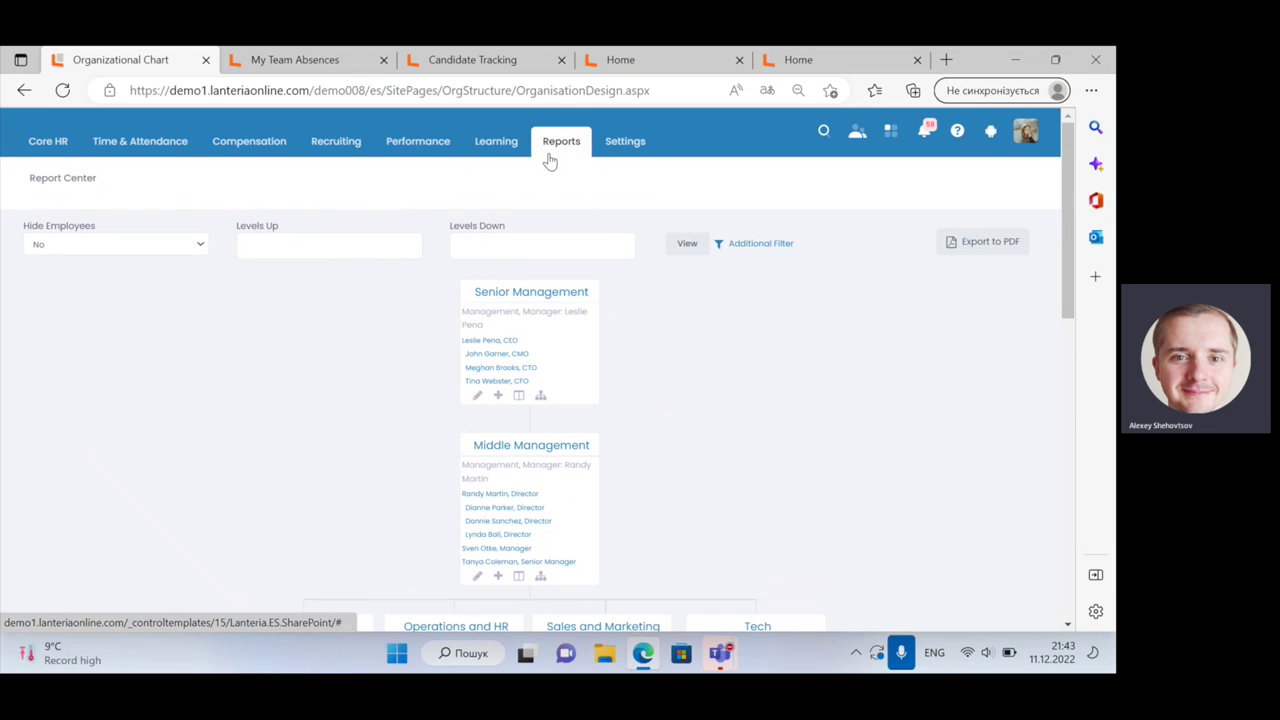
click(78, 182)
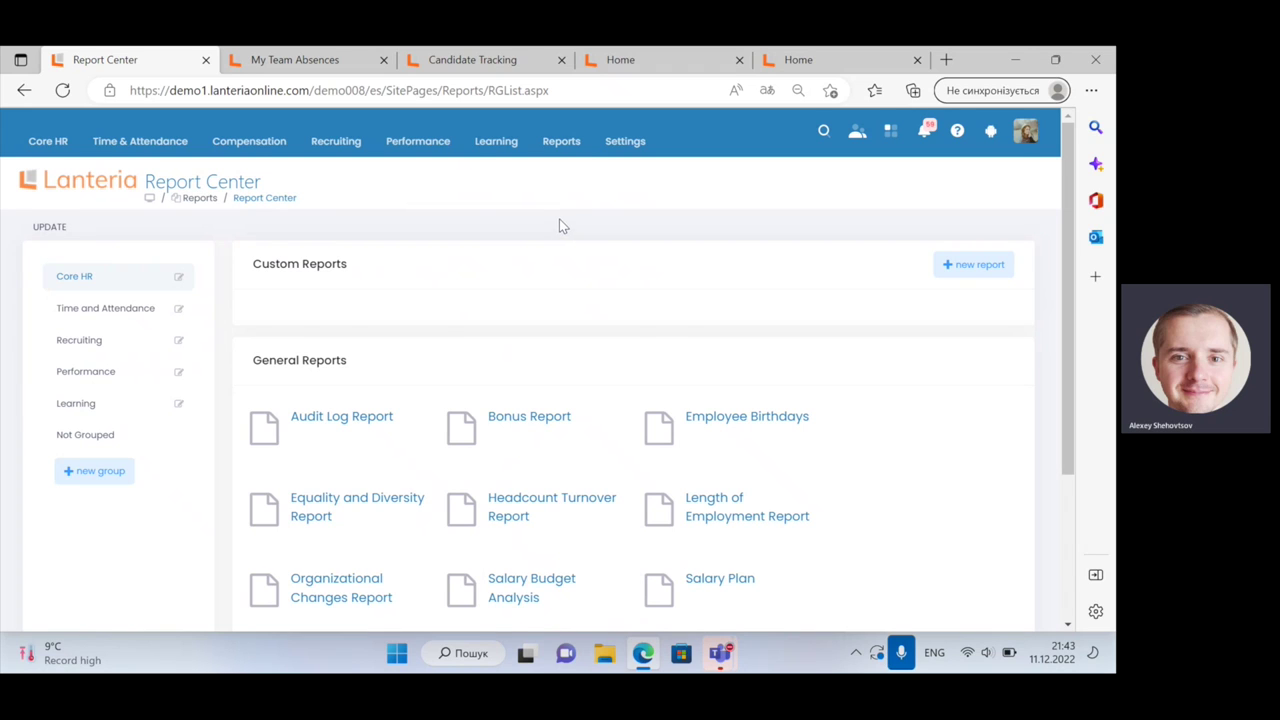
scroll(559, 220, down, 2)
click(330, 350)
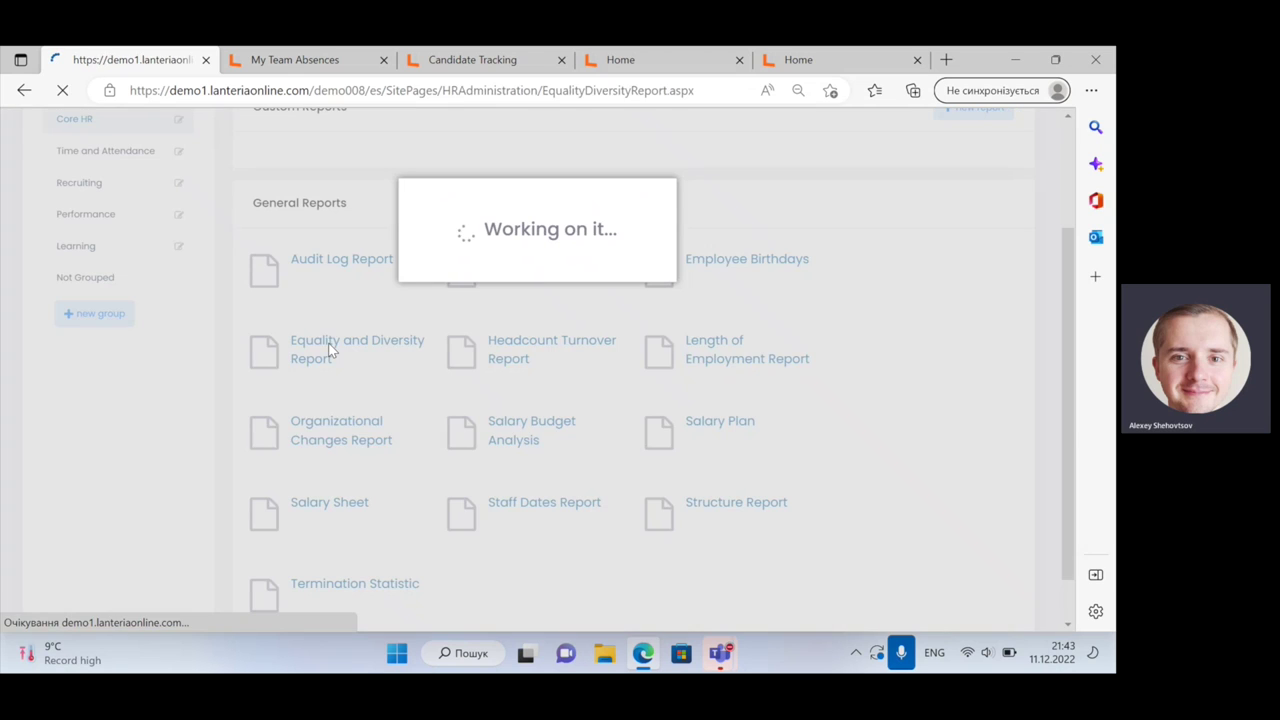
scroll(330, 345, down, 3)
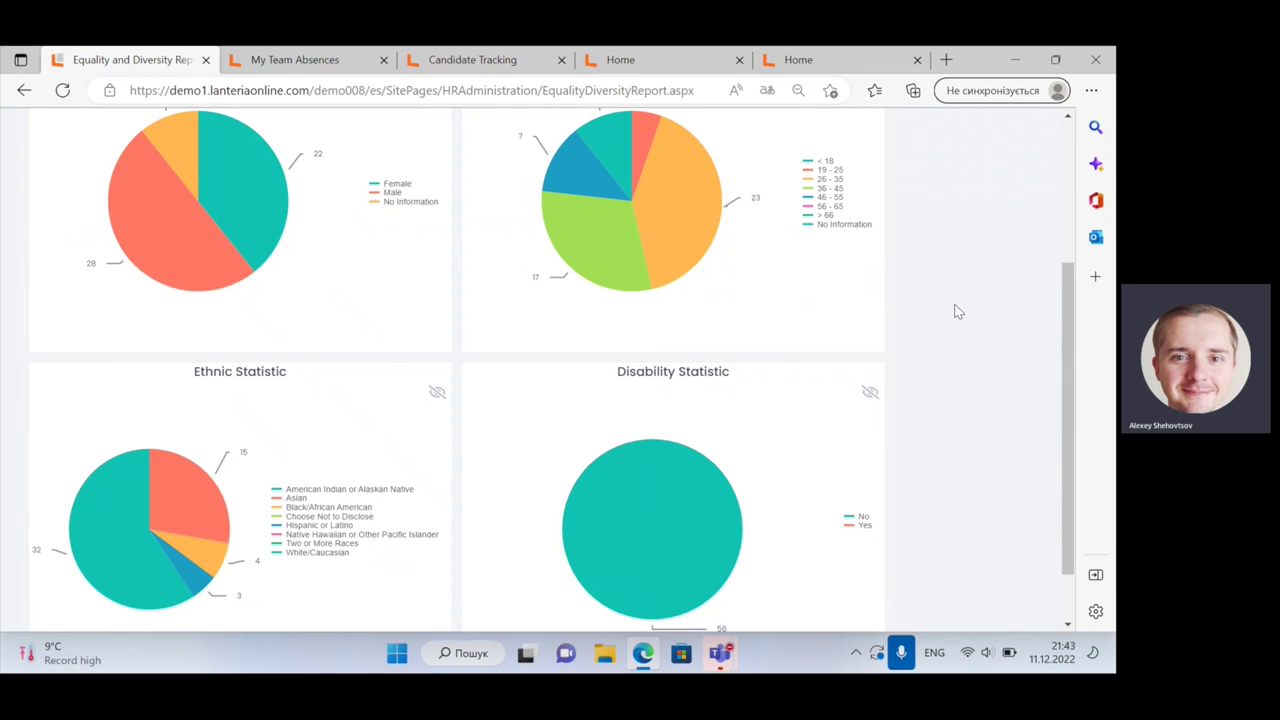
scroll(958, 311, up, 3)
click(24, 90)
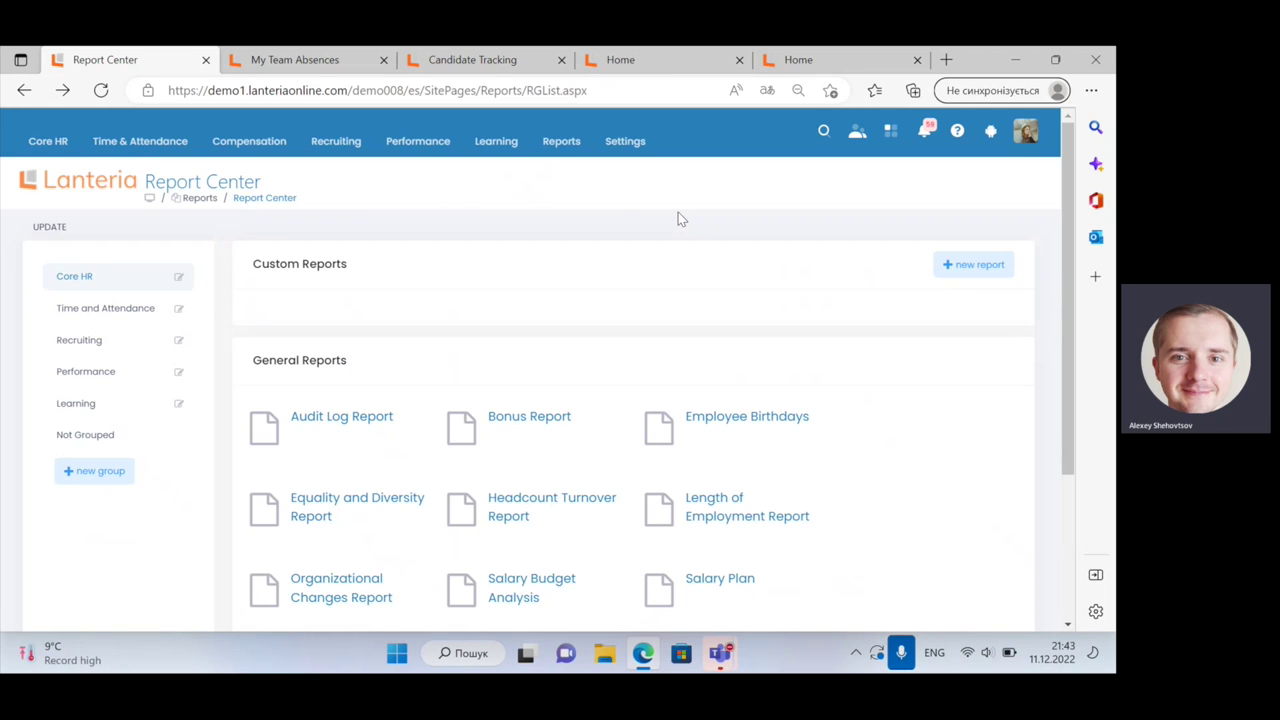
Step: Close the Report Center page and examine the pending requests and absence schedule on My Team Absences
click(206, 60)
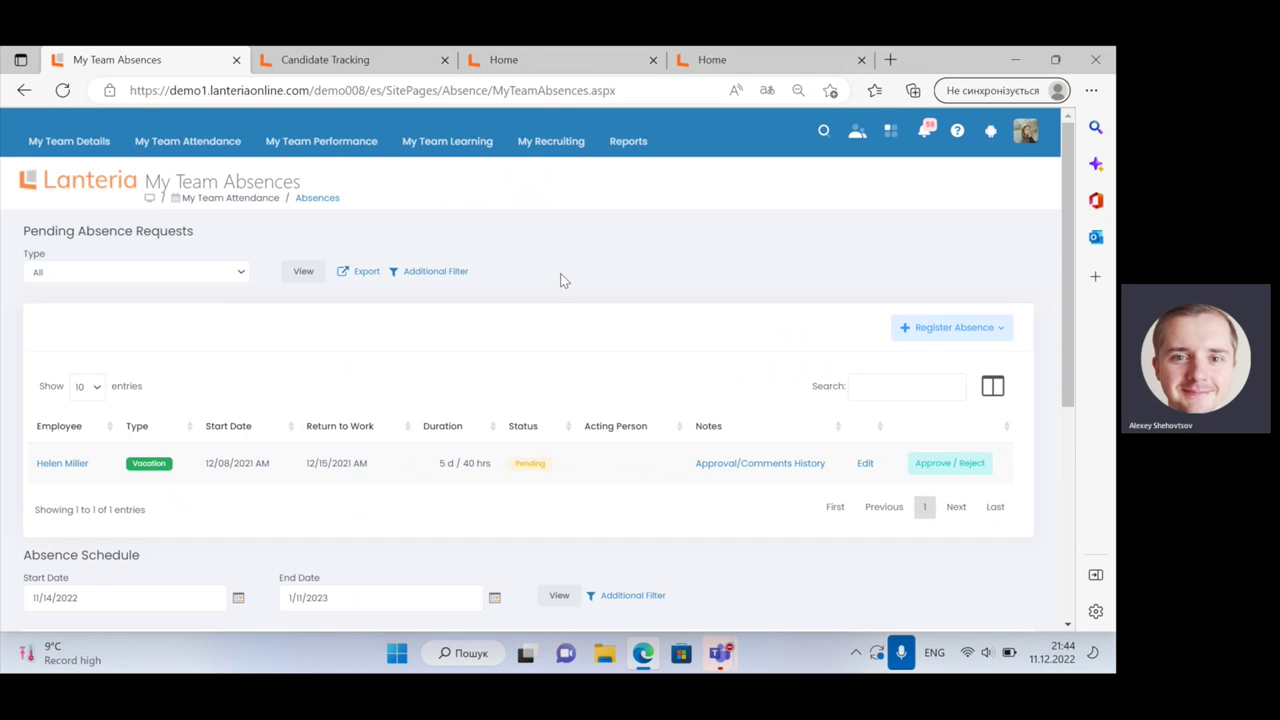
scroll(560, 280, down, 1)
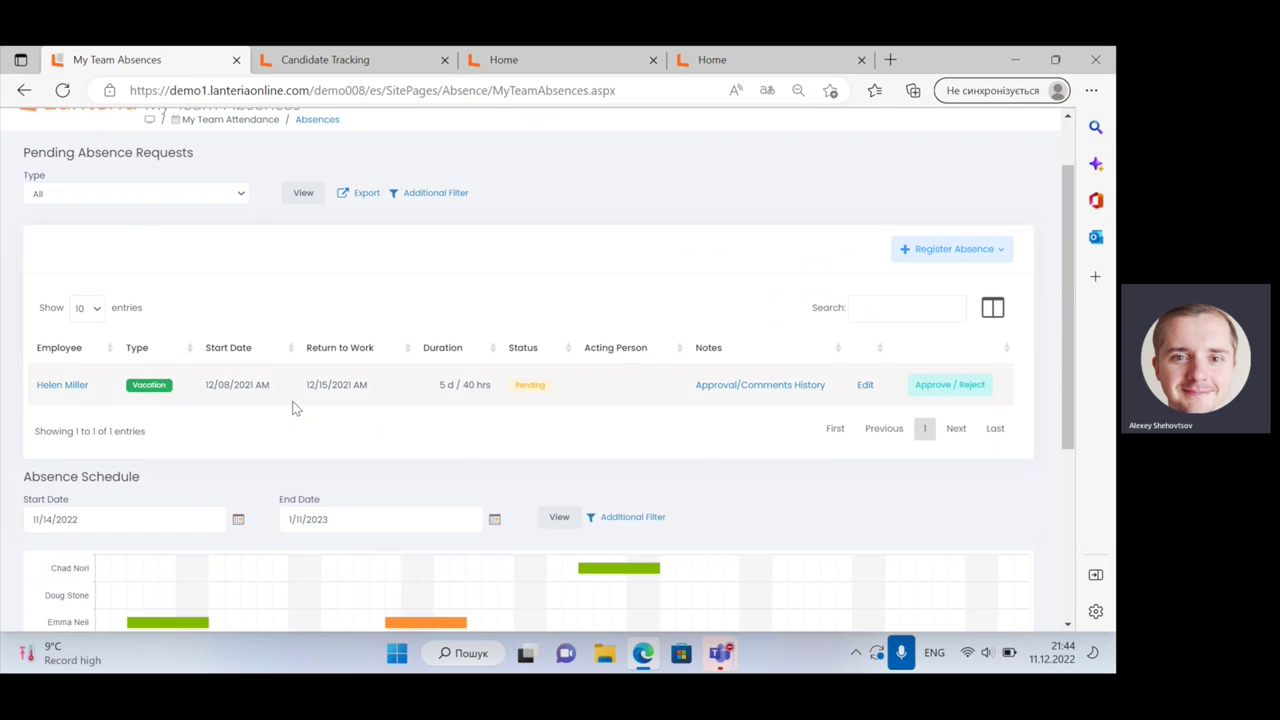
scroll(292, 400, down, 2)
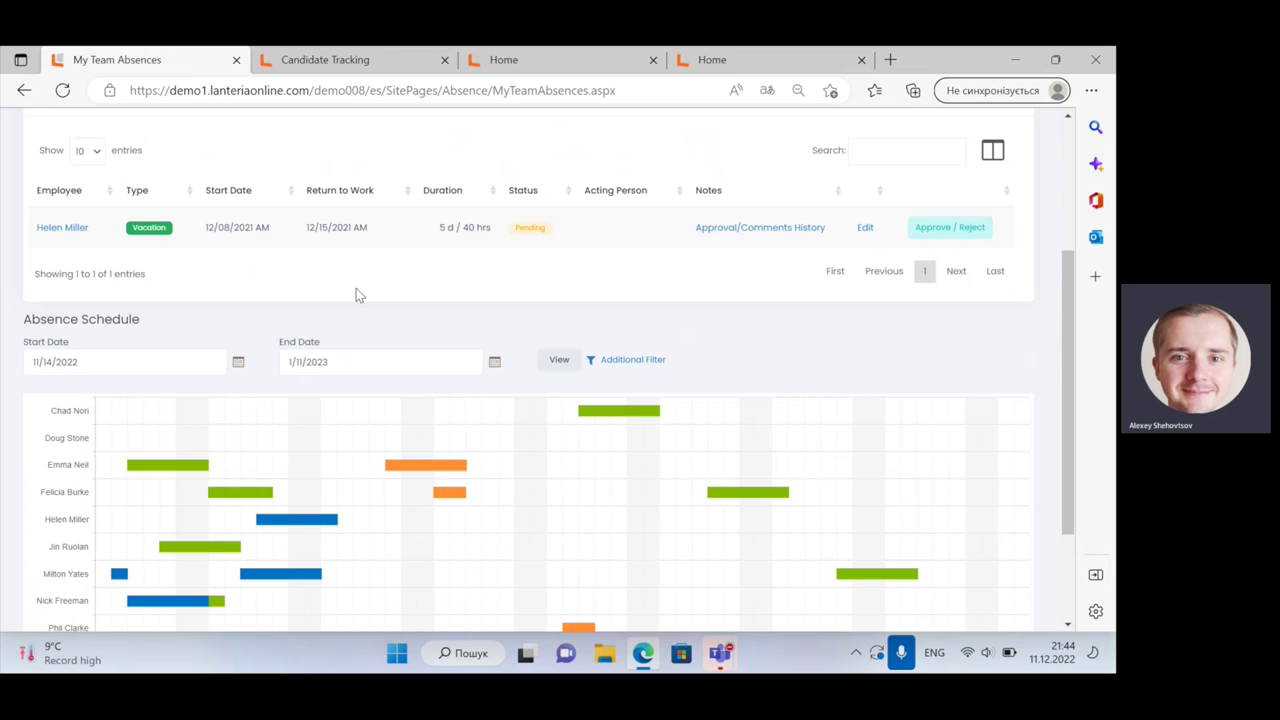
scroll(358, 294, down, 2)
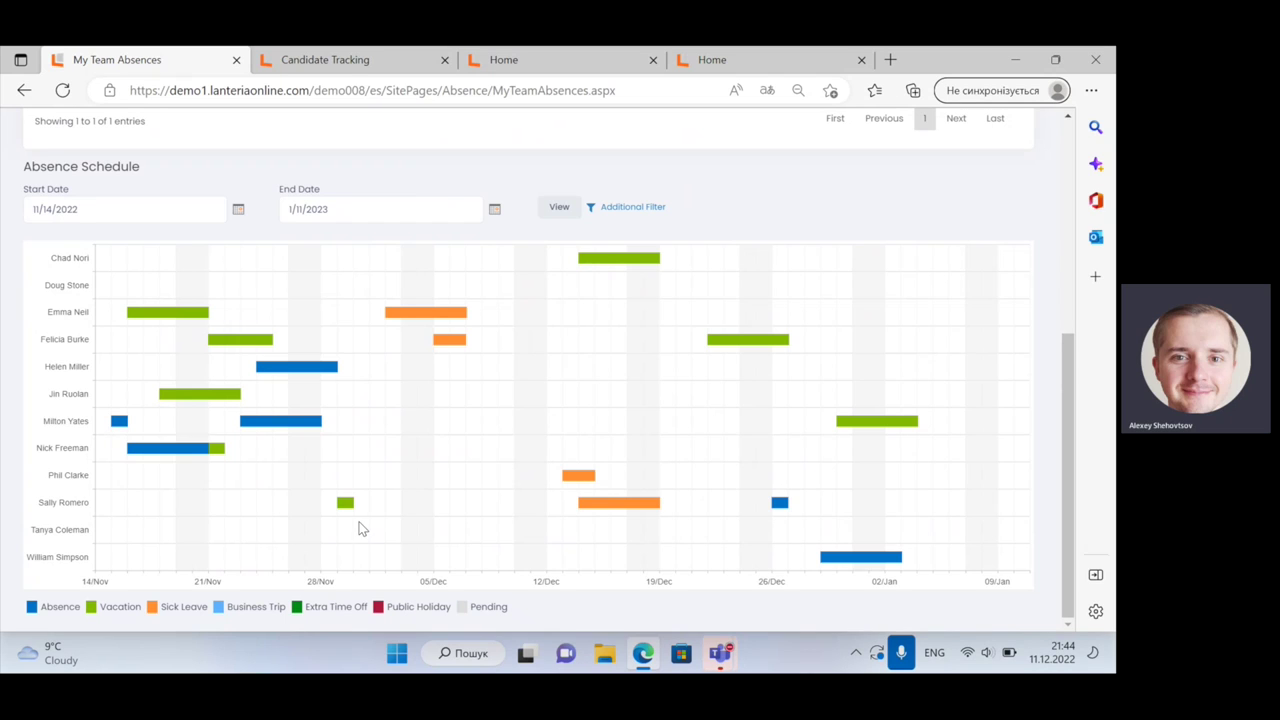
mouse_move(170, 312)
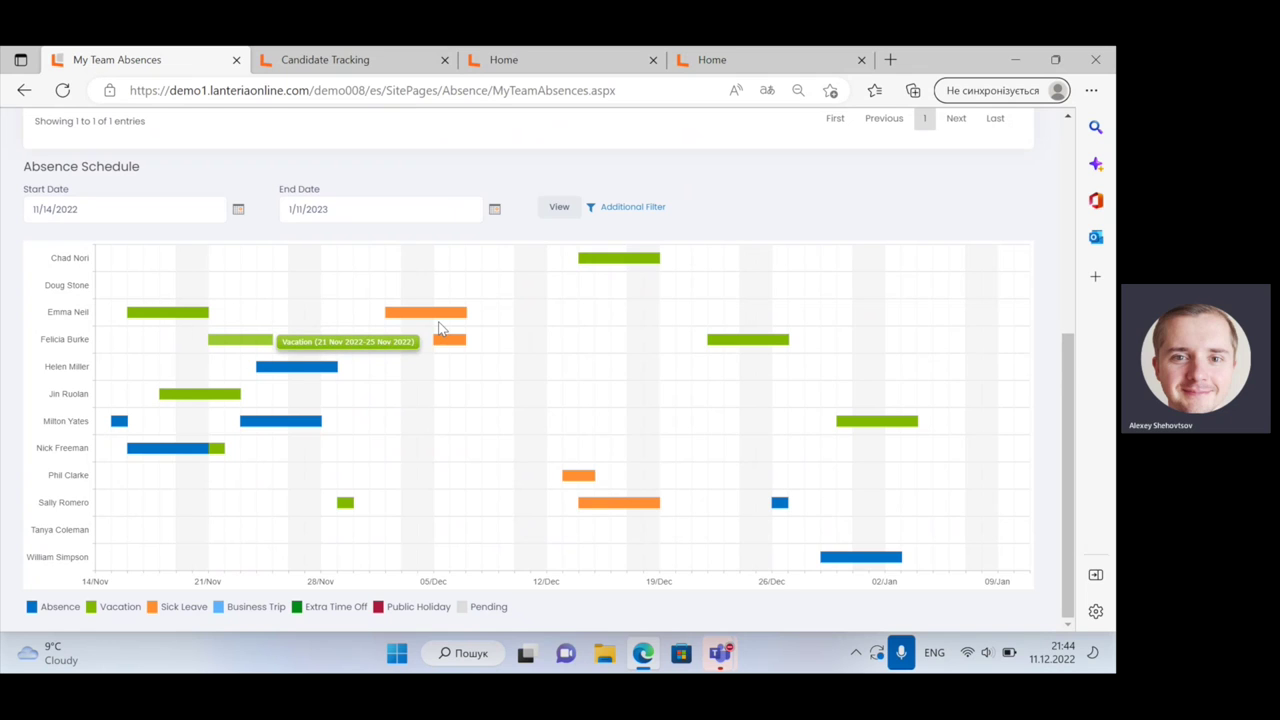
scroll(409, 450, up, 1)
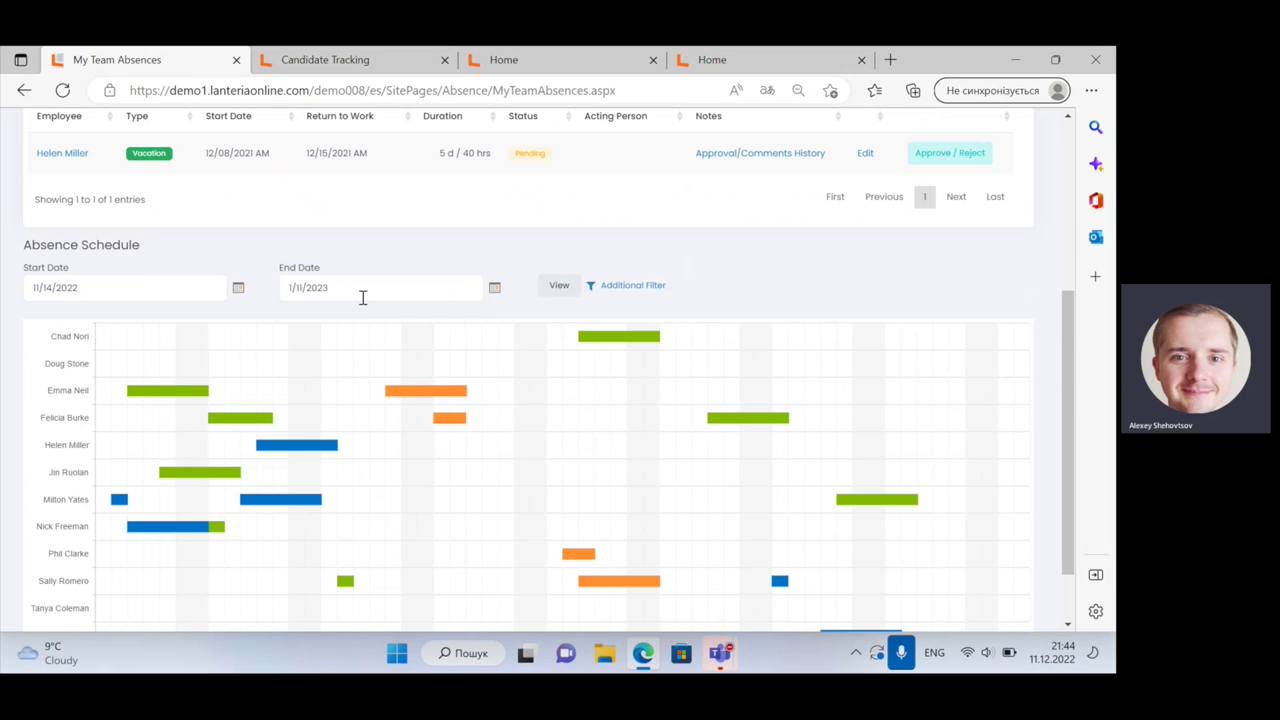
scroll(594, 386, down, 1)
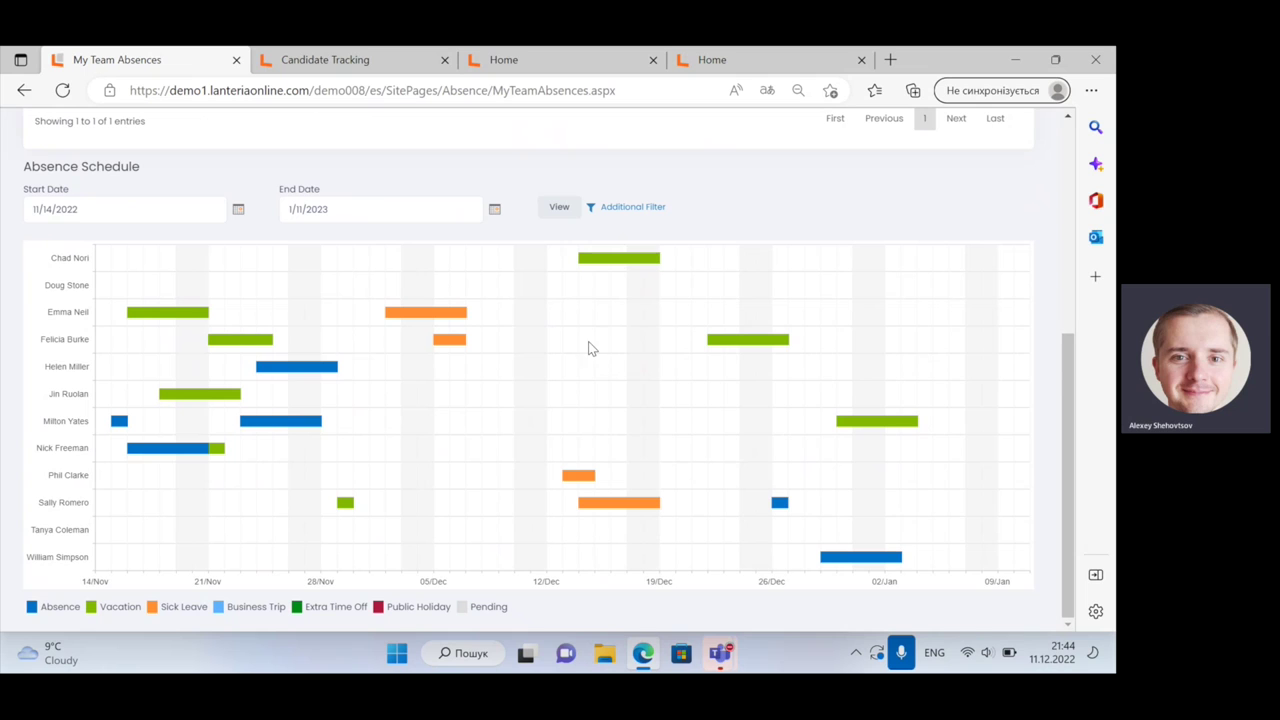
Step: Close the team absences page, review the applied candidates in Candidate Tracking, and close that page too
click(236, 60)
scroll(563, 220, down, 1)
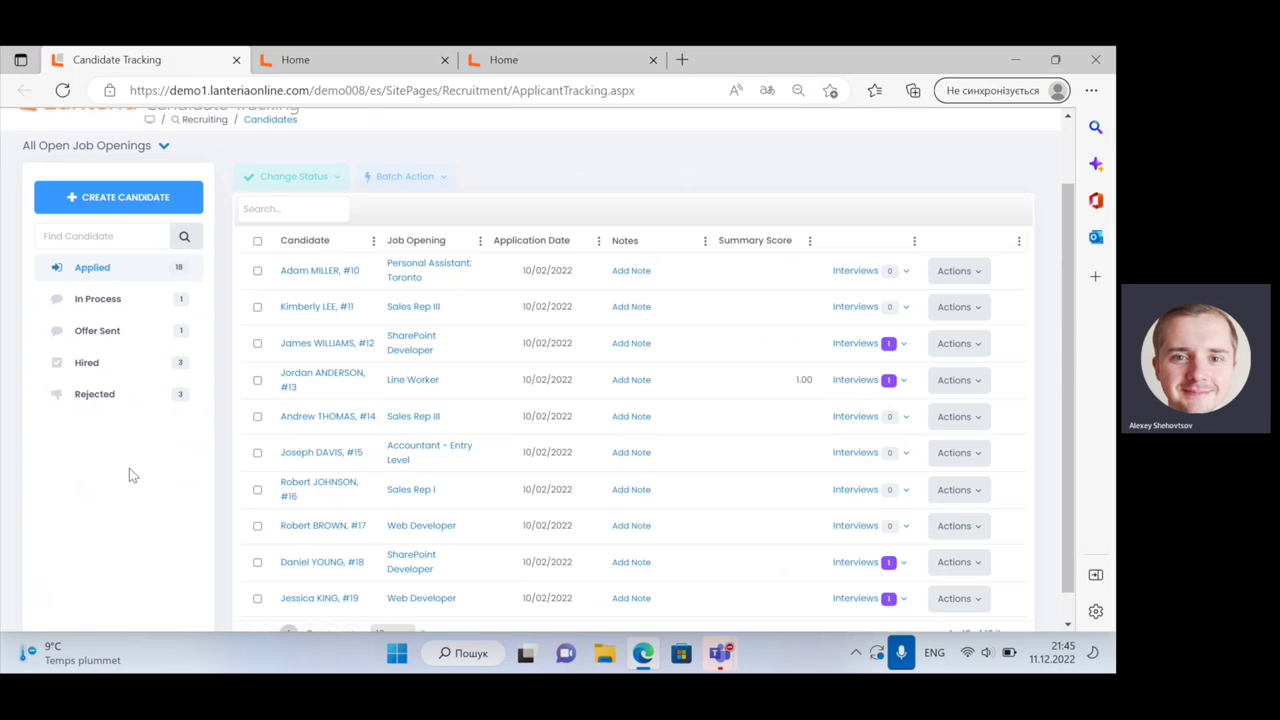
click(237, 59)
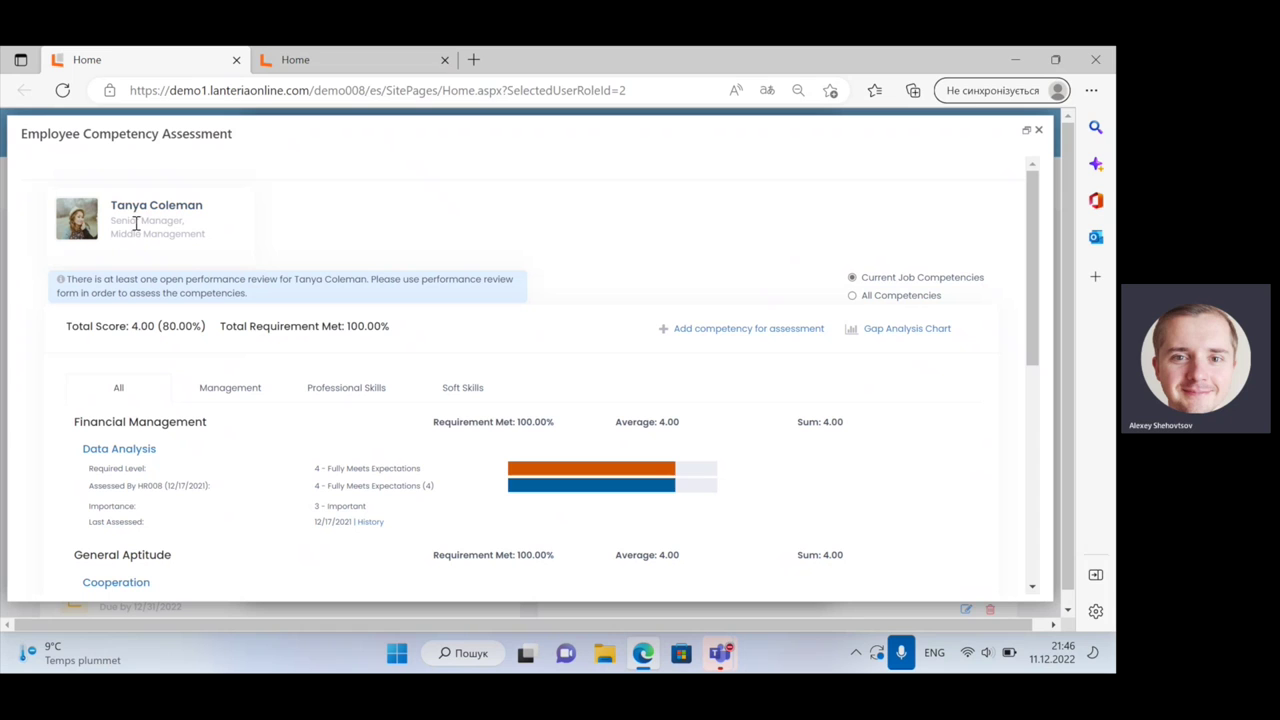
Step: Examine the required and assessed levels for each competency in the Employee Competency Assessment
scroll(280, 347, down, 2)
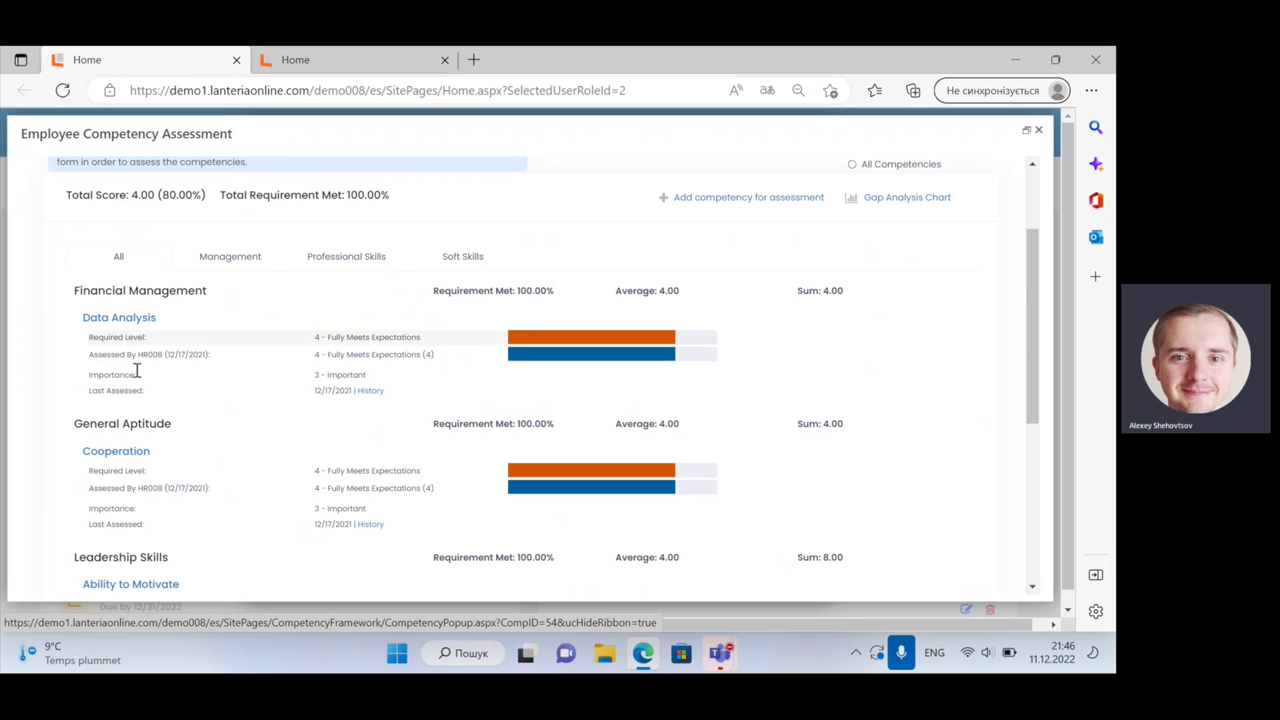
scroll(112, 420, down, 2)
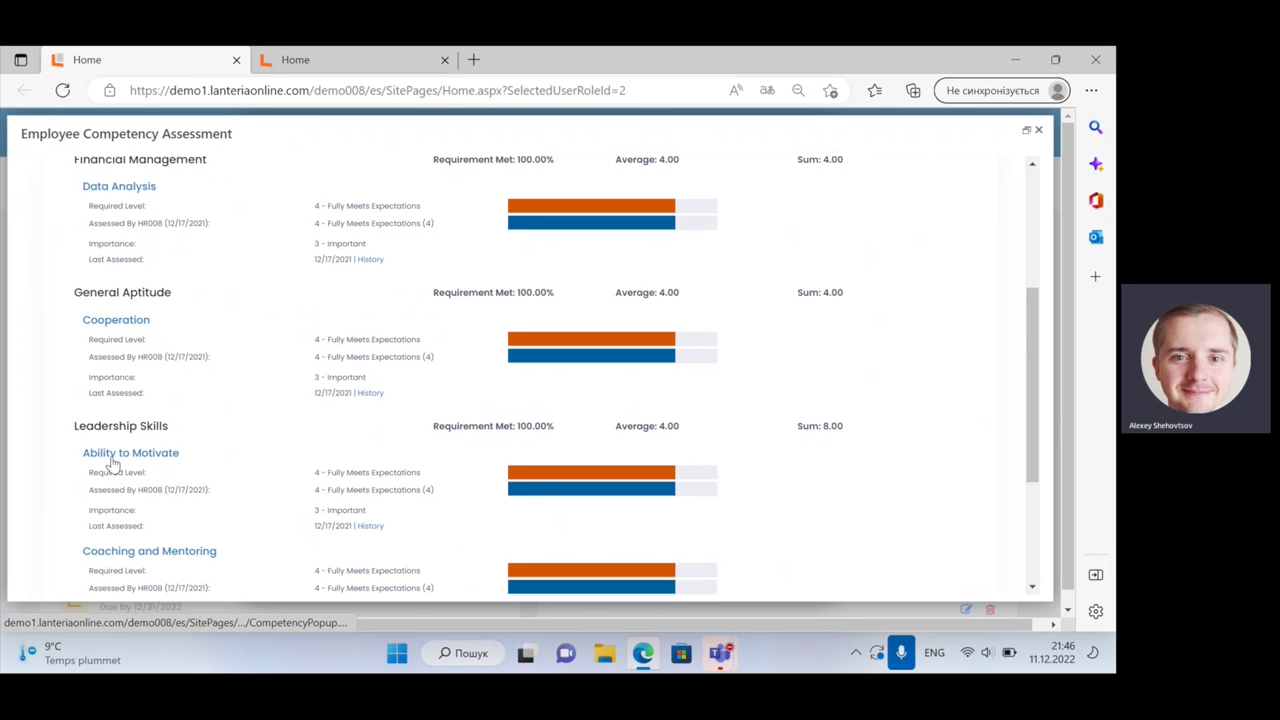
scroll(112, 456, down, 2)
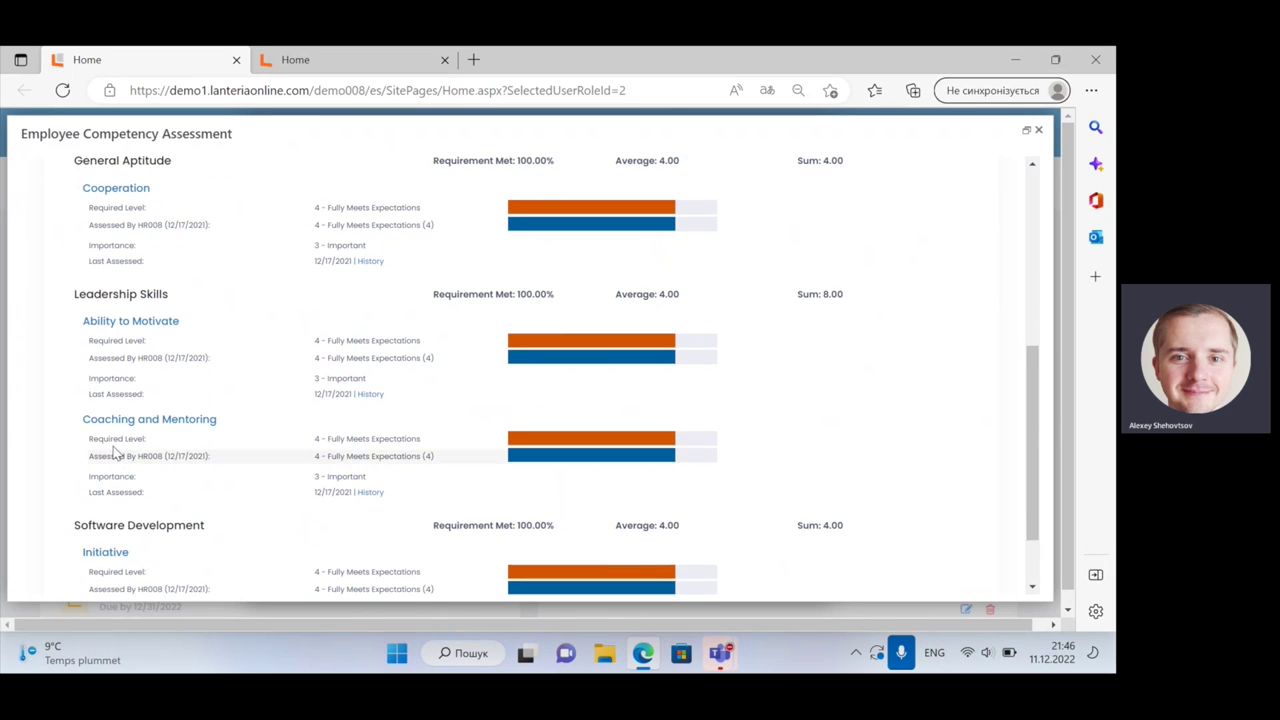
scroll(114, 450, down, 1)
scroll(114, 443, up, 8)
scroll(520, 350, down, 2)
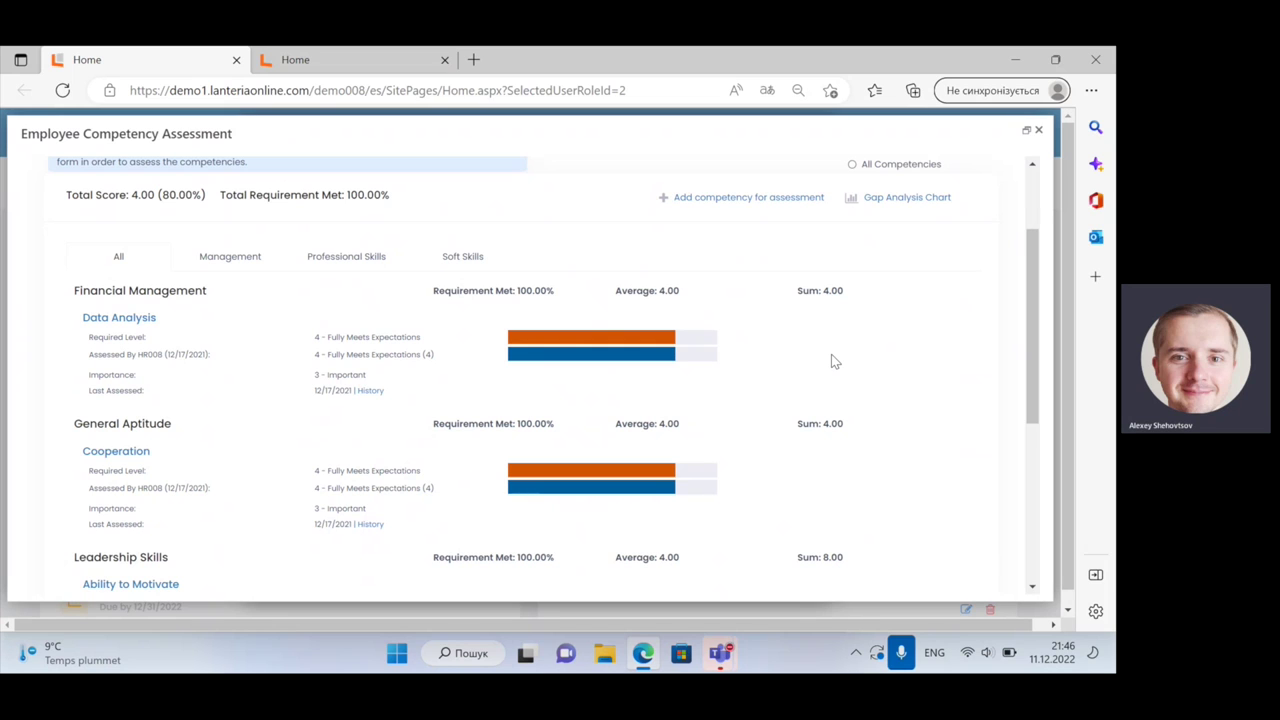
scroll(831, 361, up, 2)
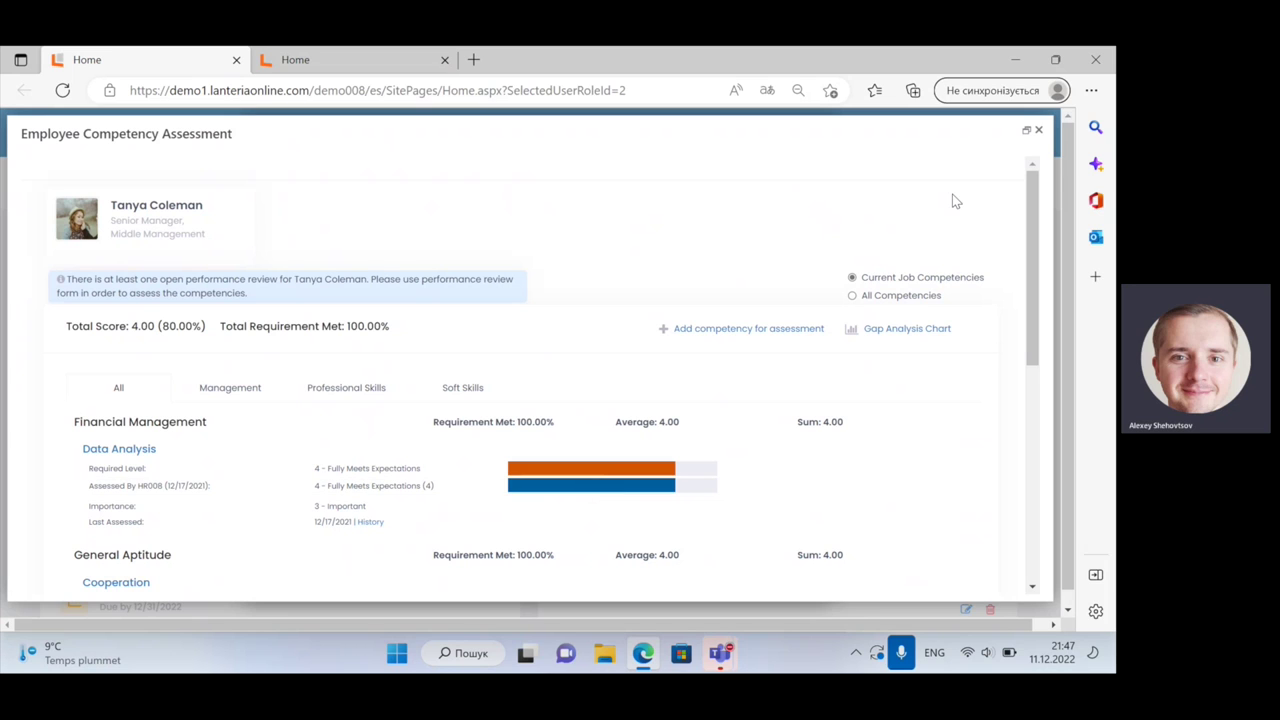
Step: Close the competency assessment and open the employee's My Goals window, maximized
click(1038, 133)
click(276, 206)
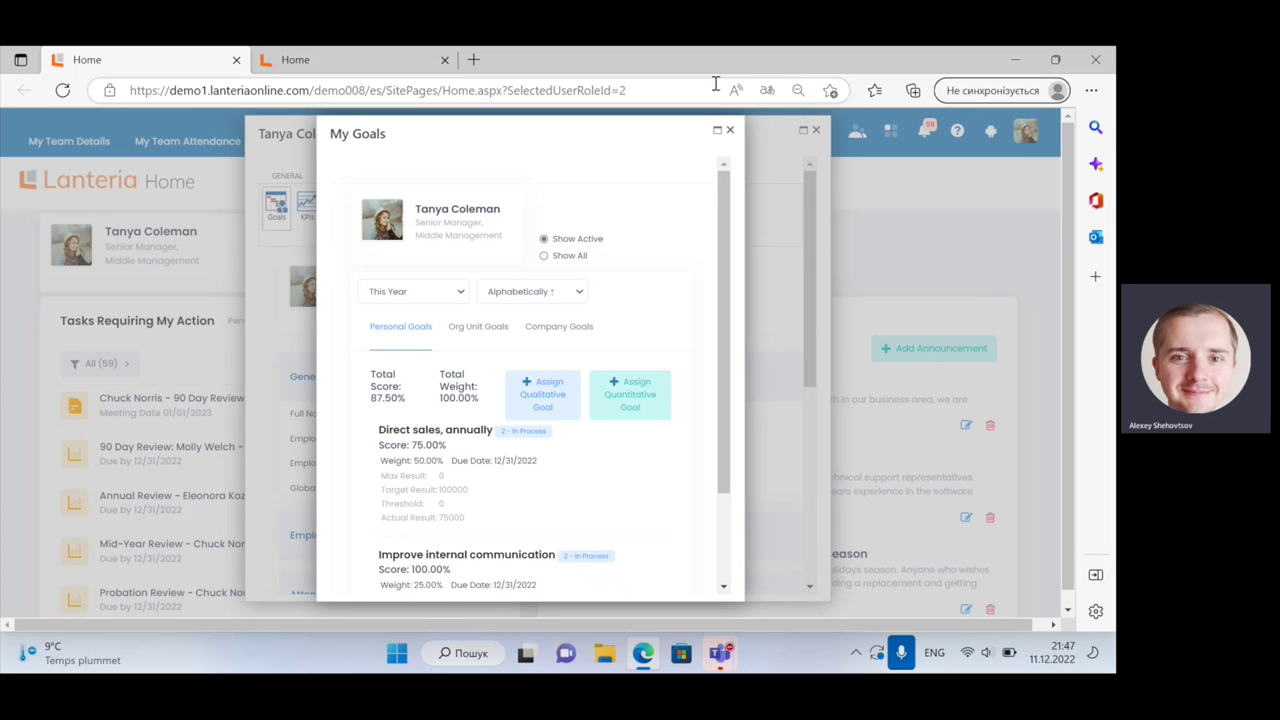
click(717, 130)
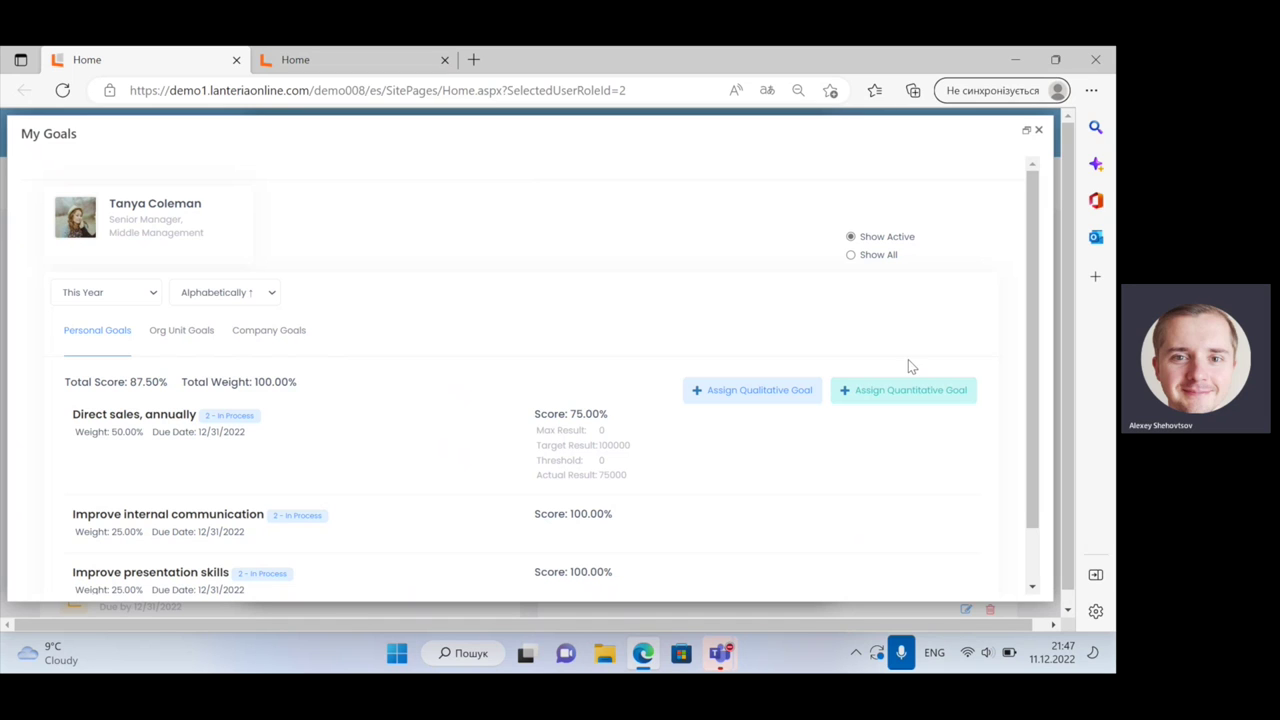
Step: Start a Not Aligned quantitative goal, look through the fields of its new item form, and close the form without saving
click(886, 399)
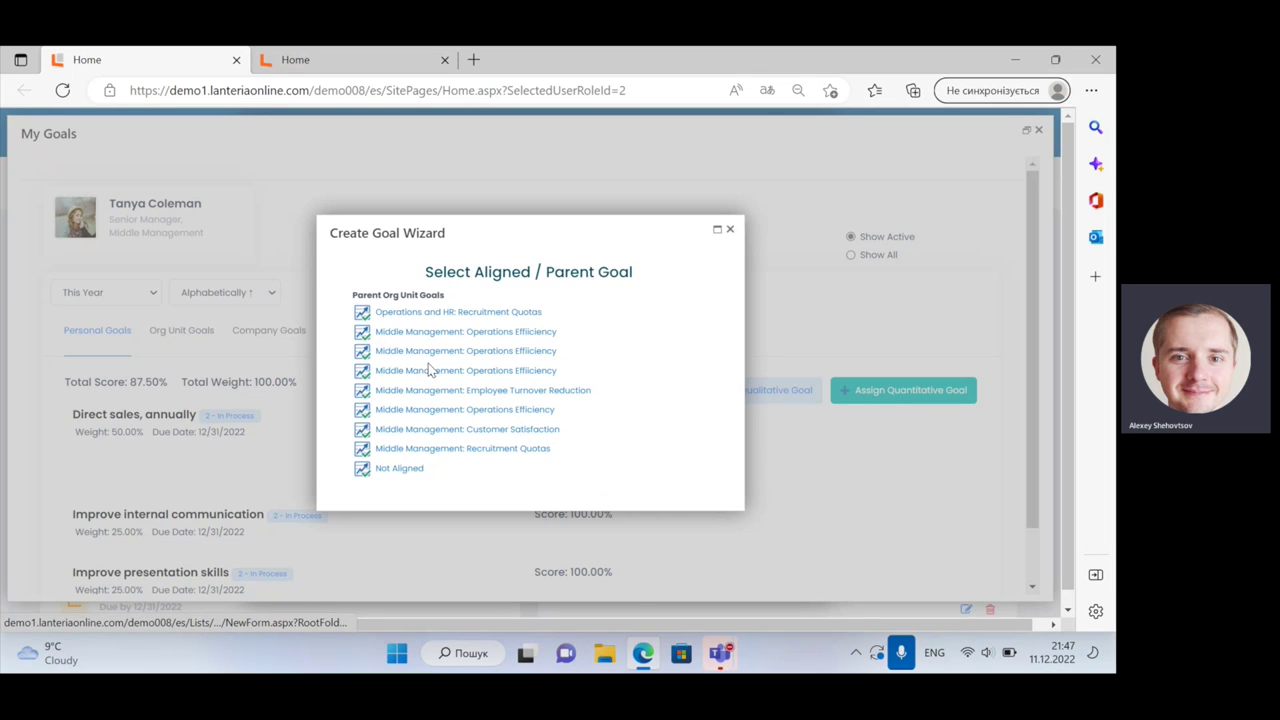
click(399, 469)
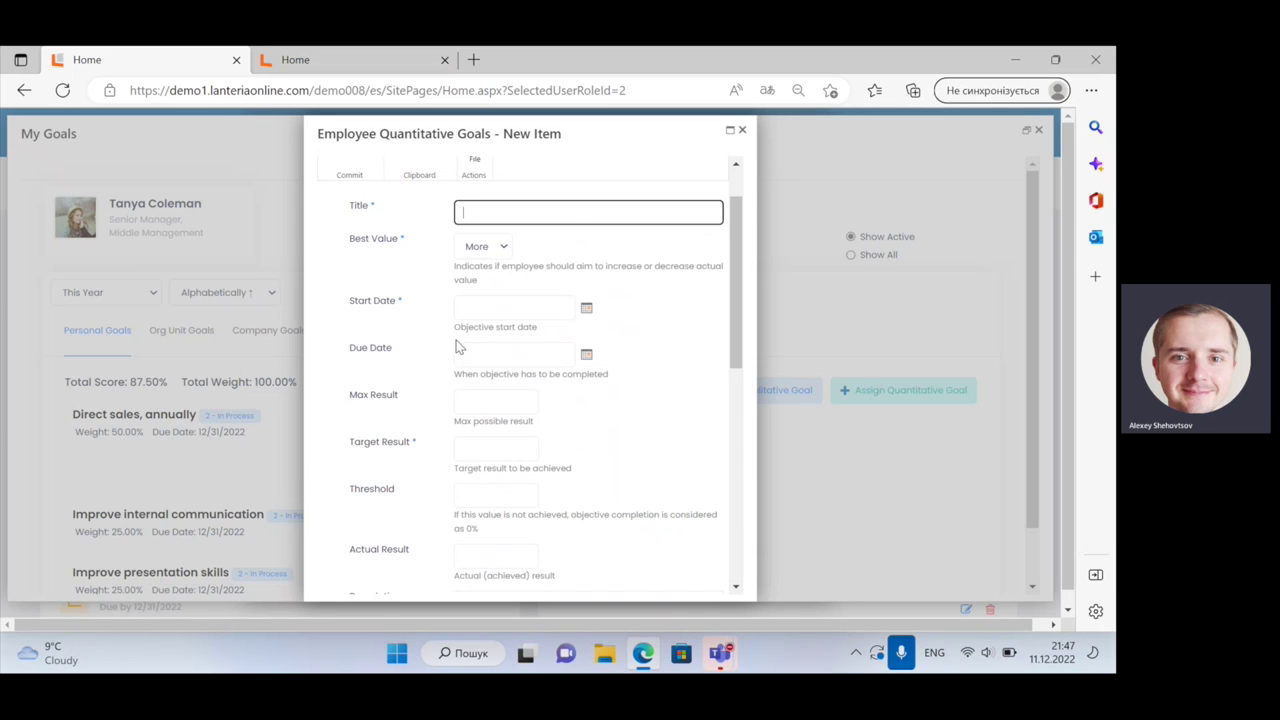
scroll(479, 333, down, 1)
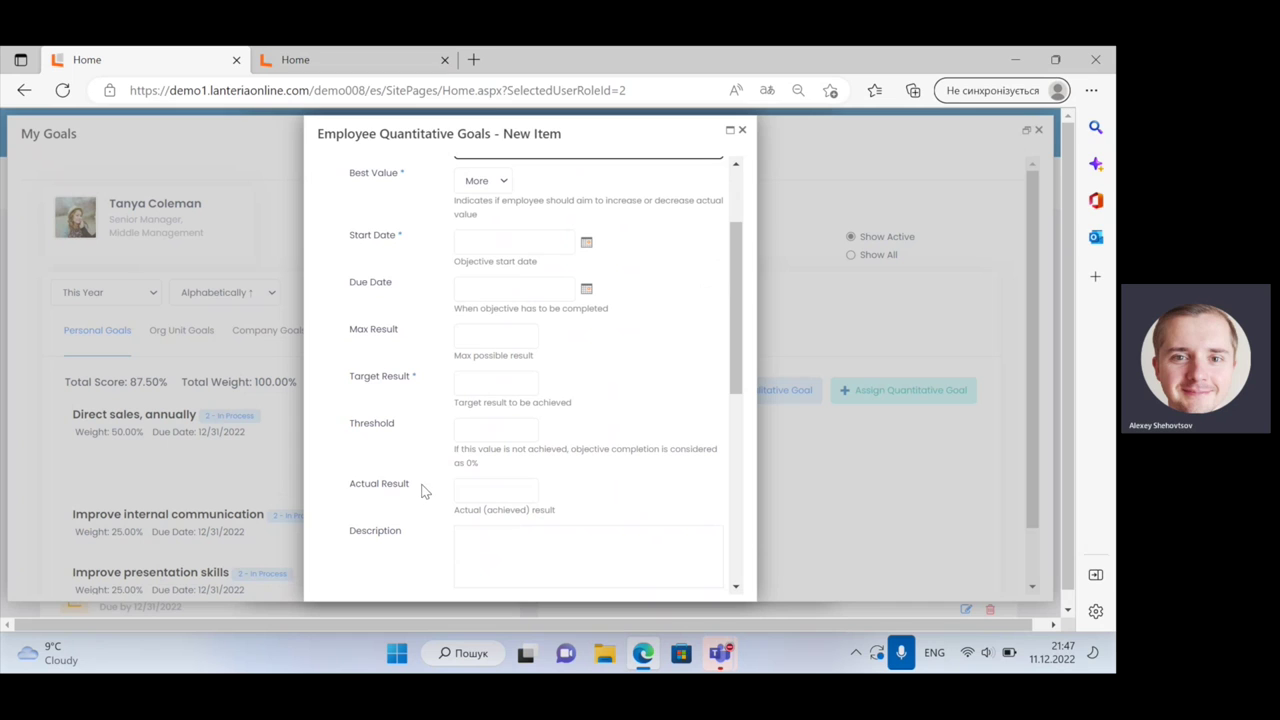
scroll(437, 474, down, 2)
scroll(437, 474, up, 3)
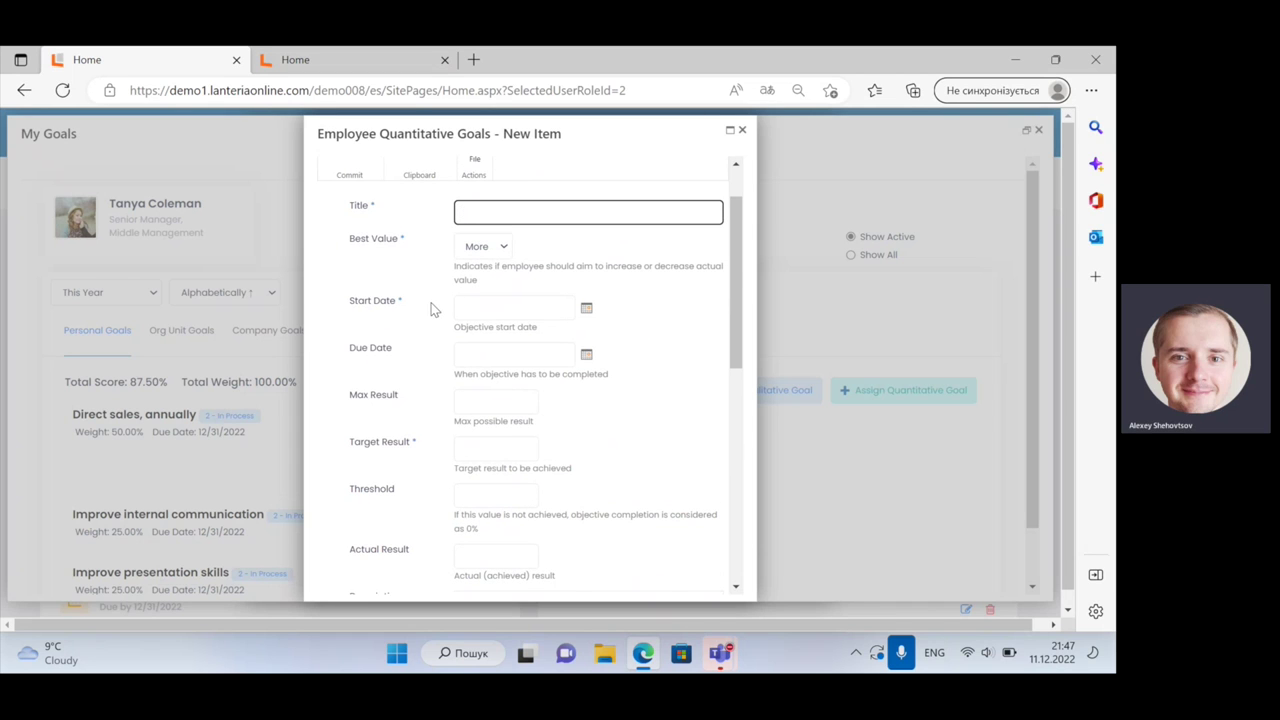
click(742, 133)
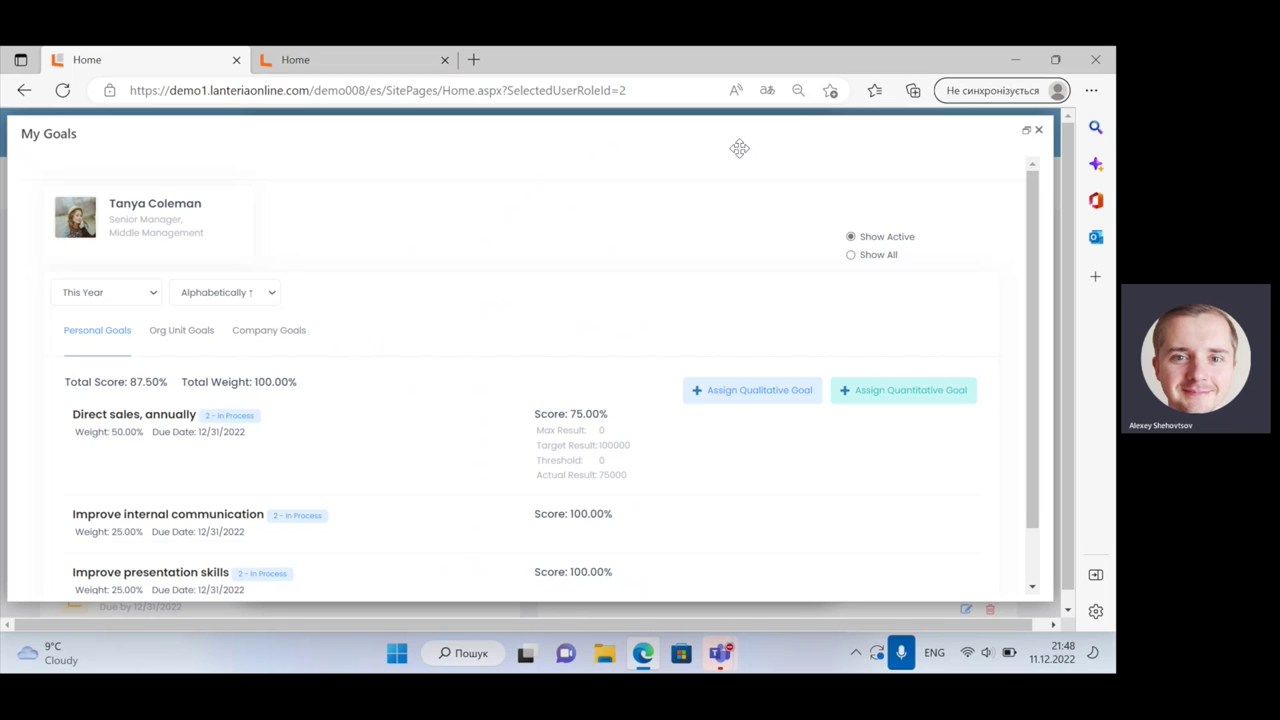
Step: Close the page with the employee's goals and bring up the Personal Development Plan
click(236, 59)
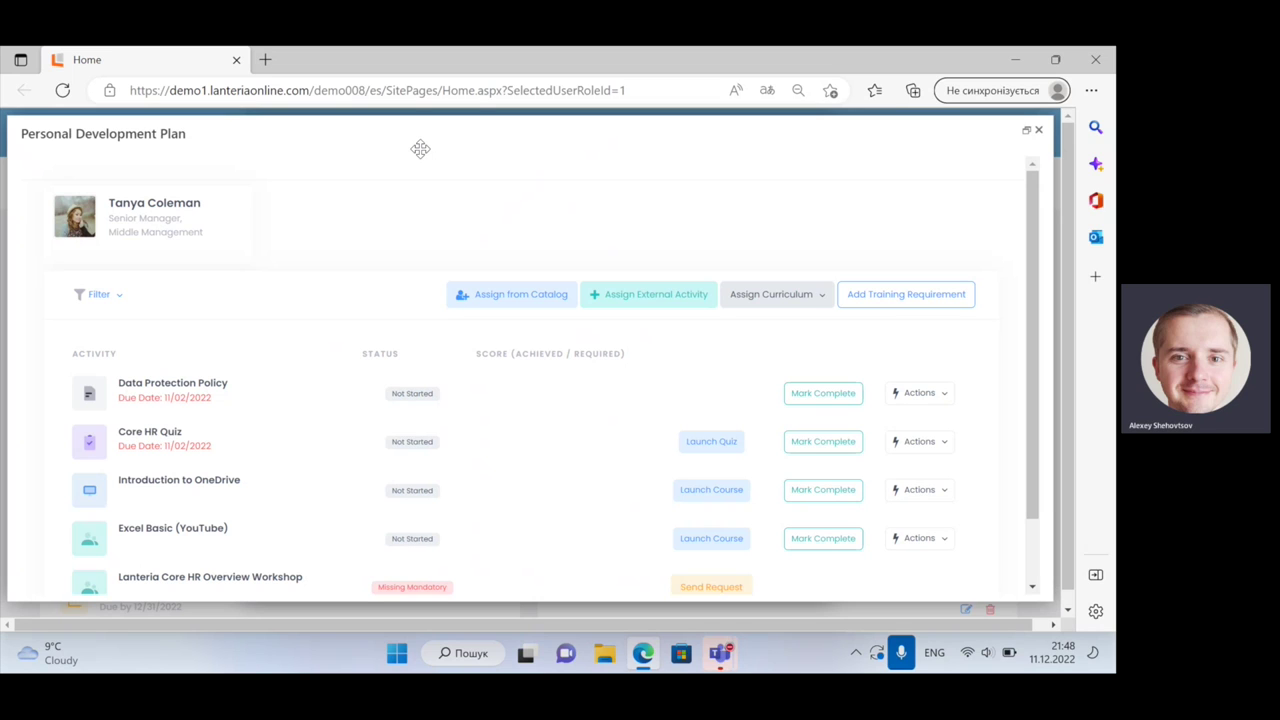
Step: Review the activities in the Personal Development Plan and browse the learning materials offered for assignment from the catalog
scroll(420, 194, down, 1)
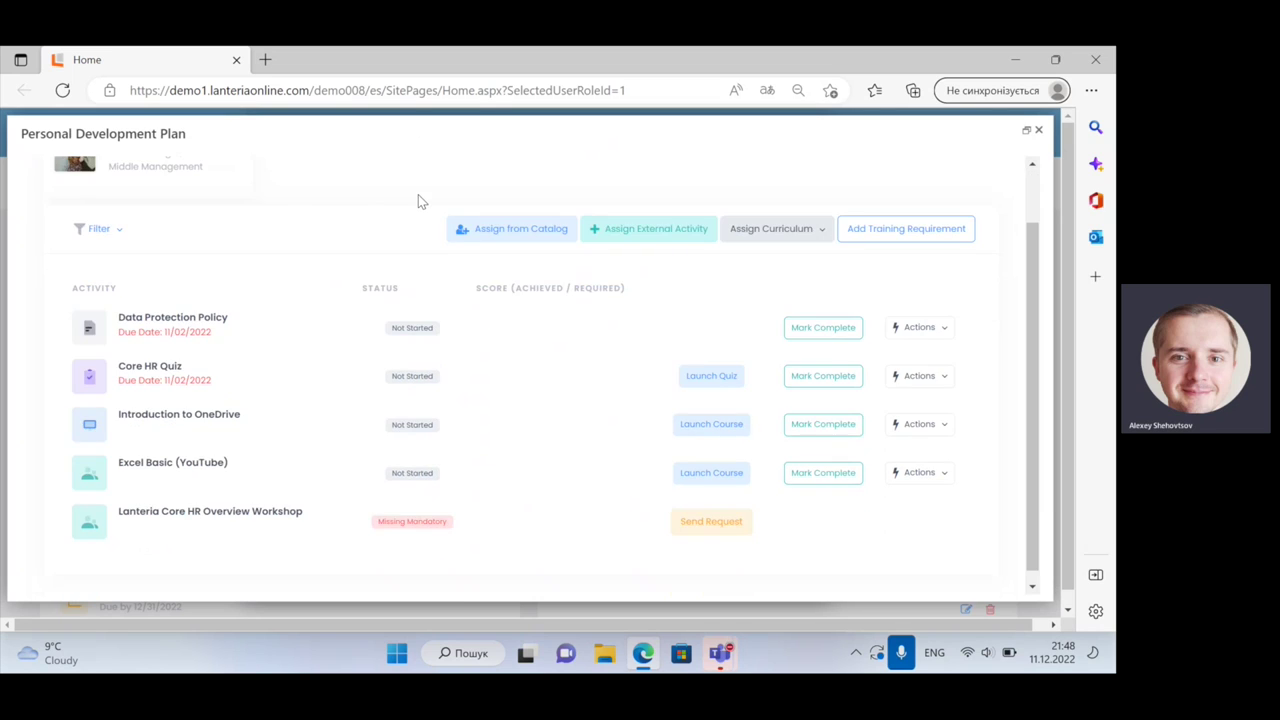
scroll(407, 214, up, 1)
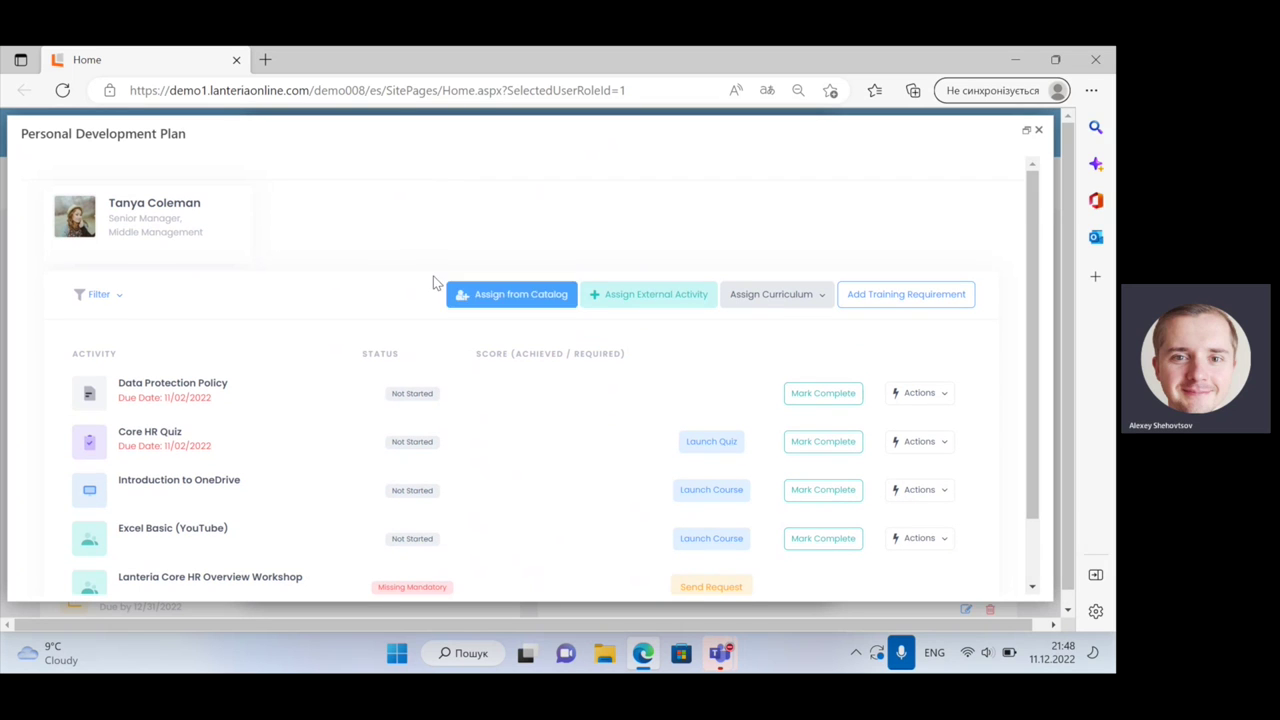
click(498, 300)
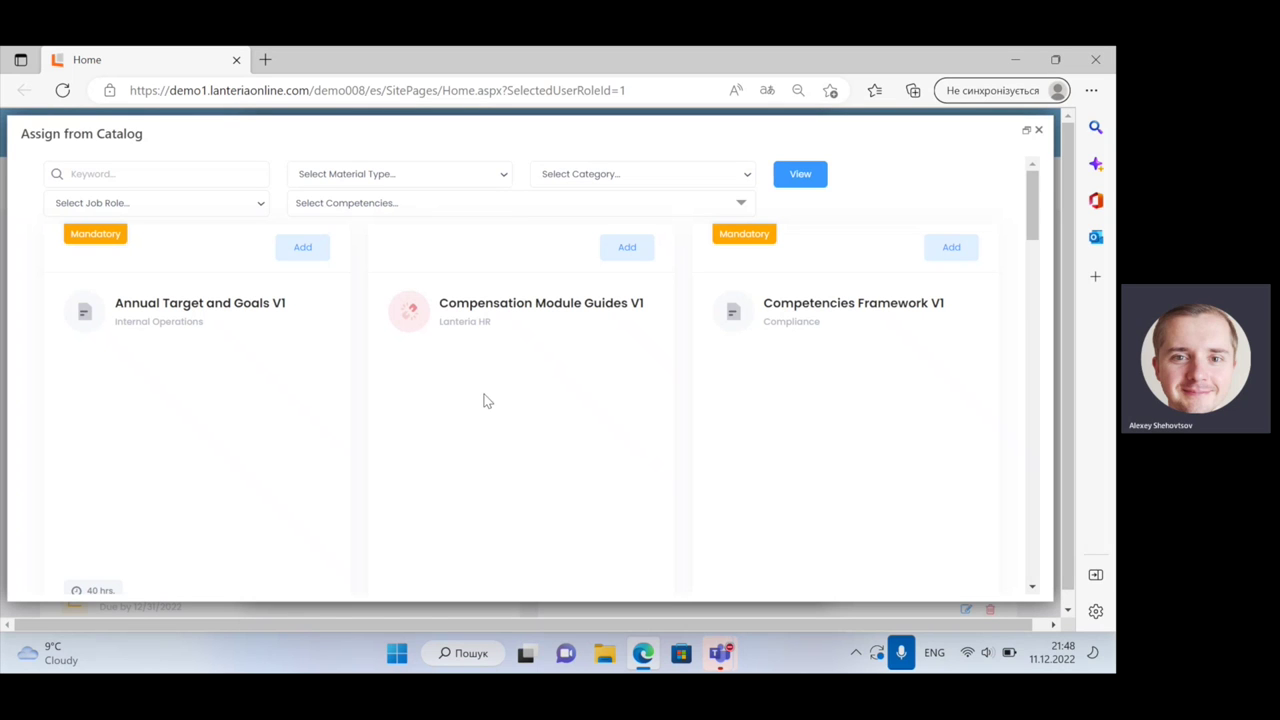
scroll(485, 400, down, 3)
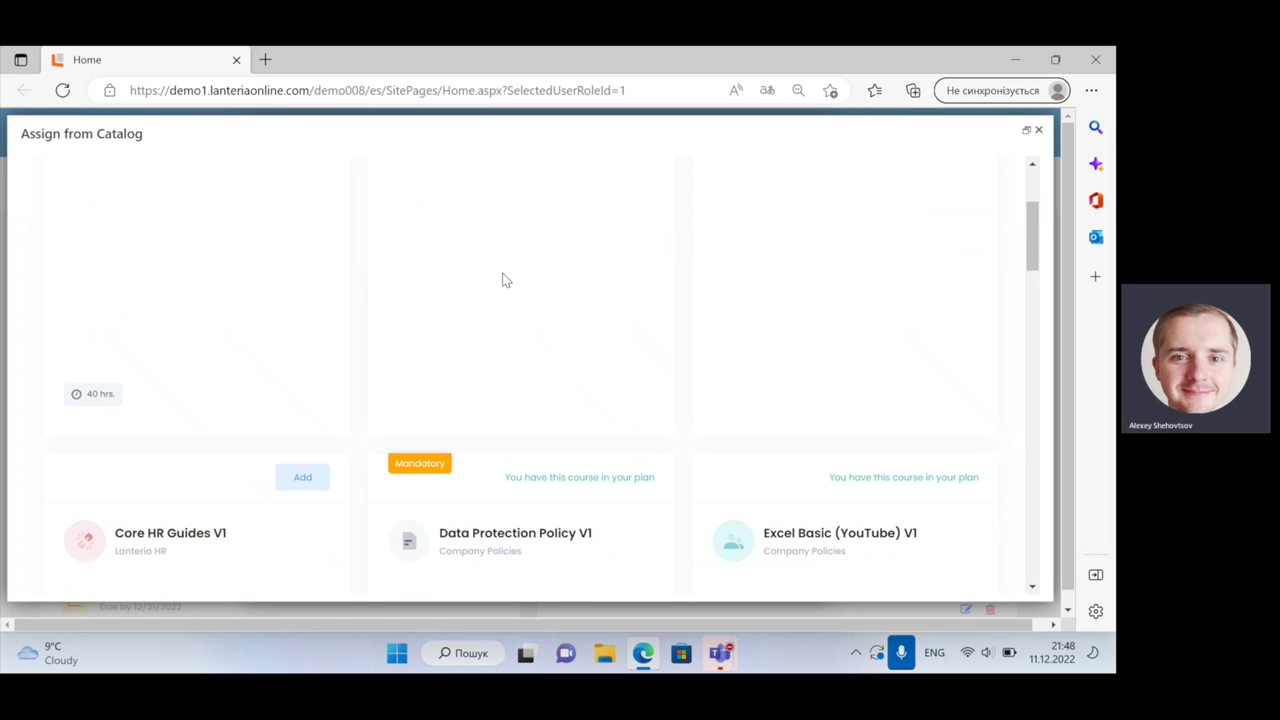
scroll(495, 245, down, 1)
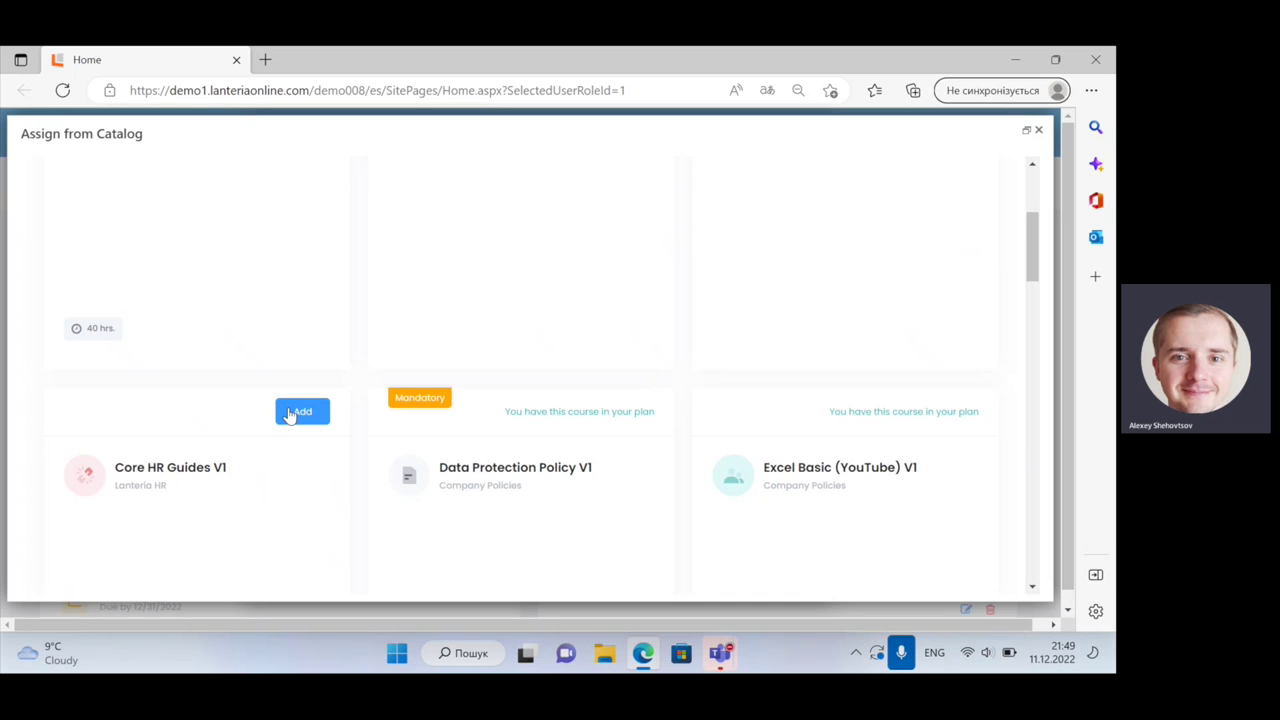
scroll(300, 420, up, 3)
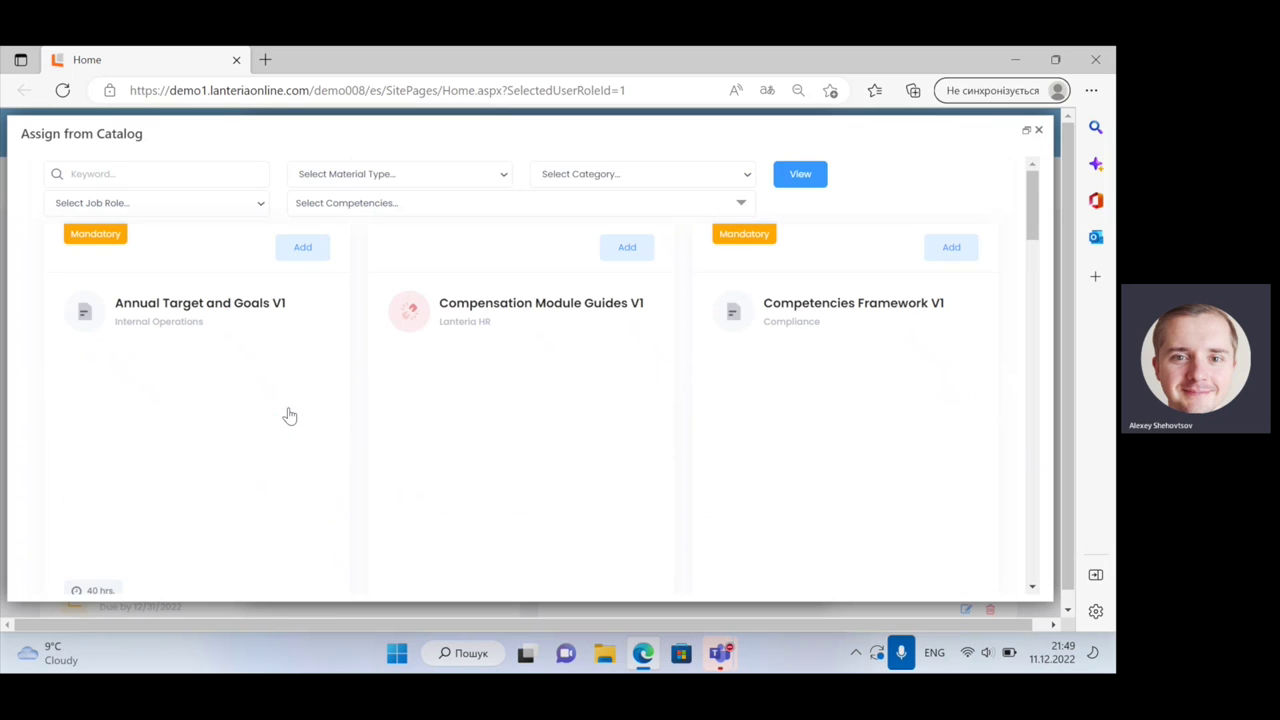
Step: Close the catalog, the Personal Development Plan and the employee's record to return to the Home page
click(1038, 130)
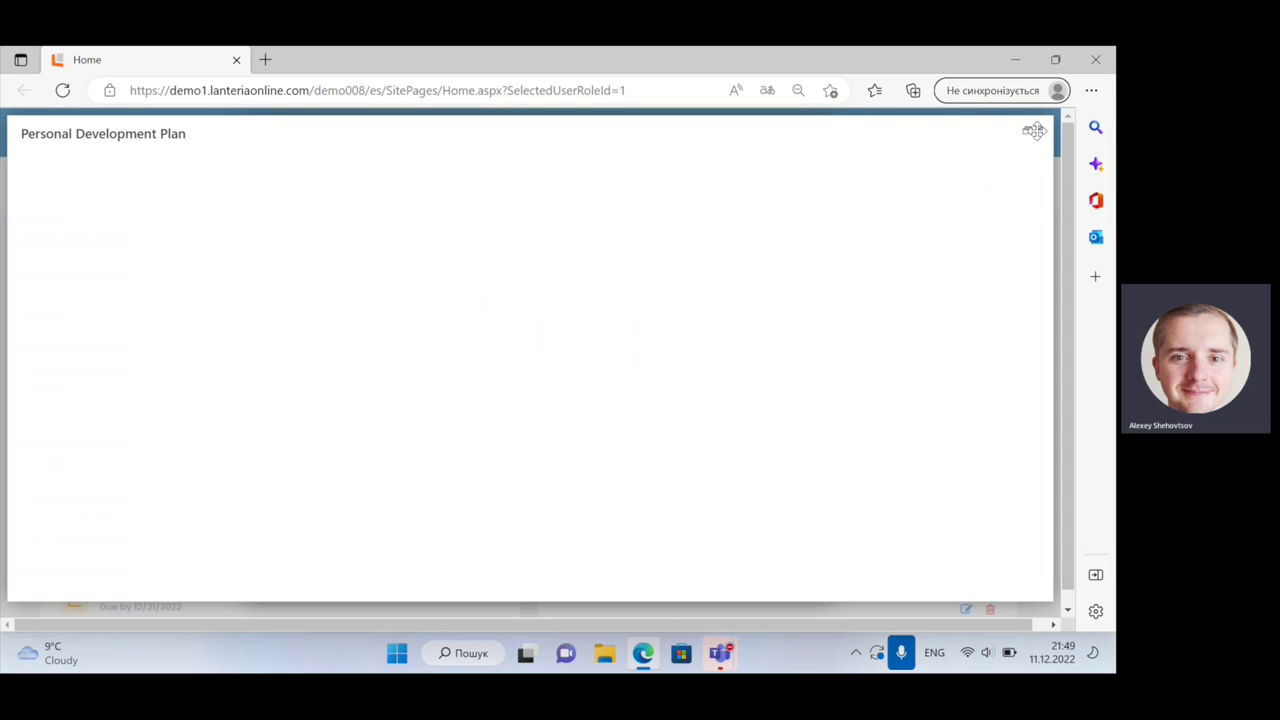
click(1036, 130)
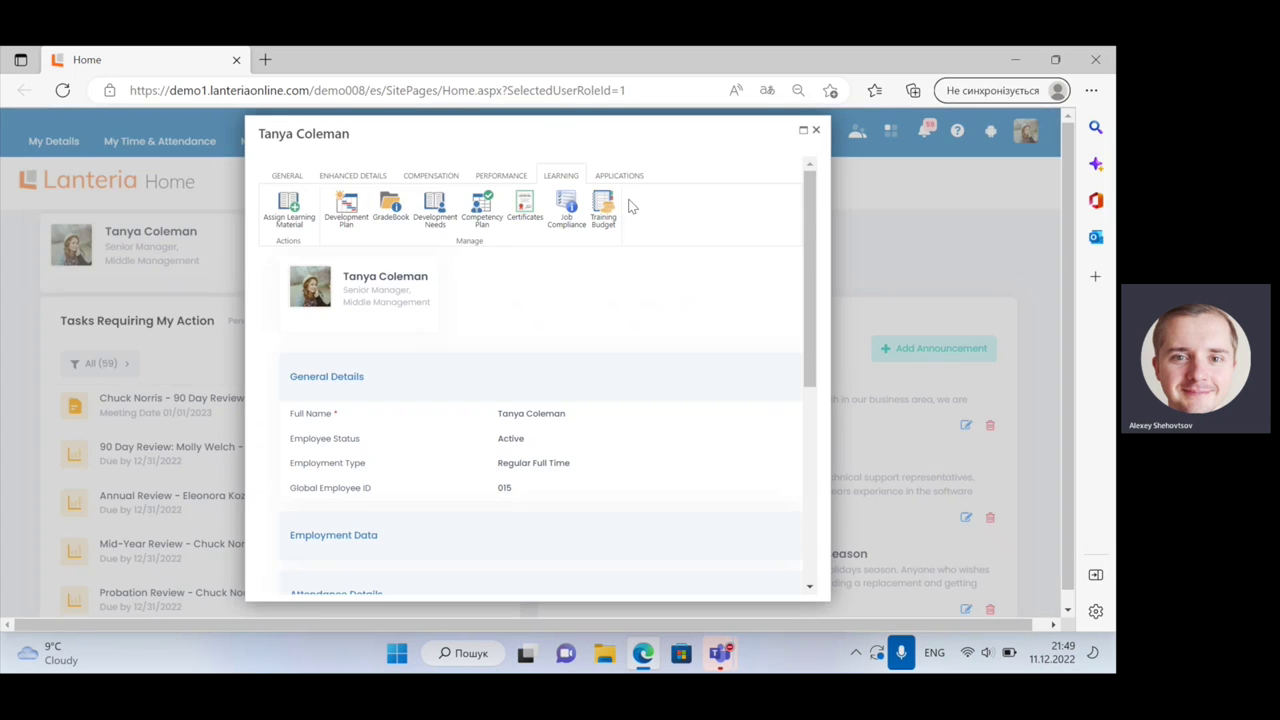
click(816, 130)
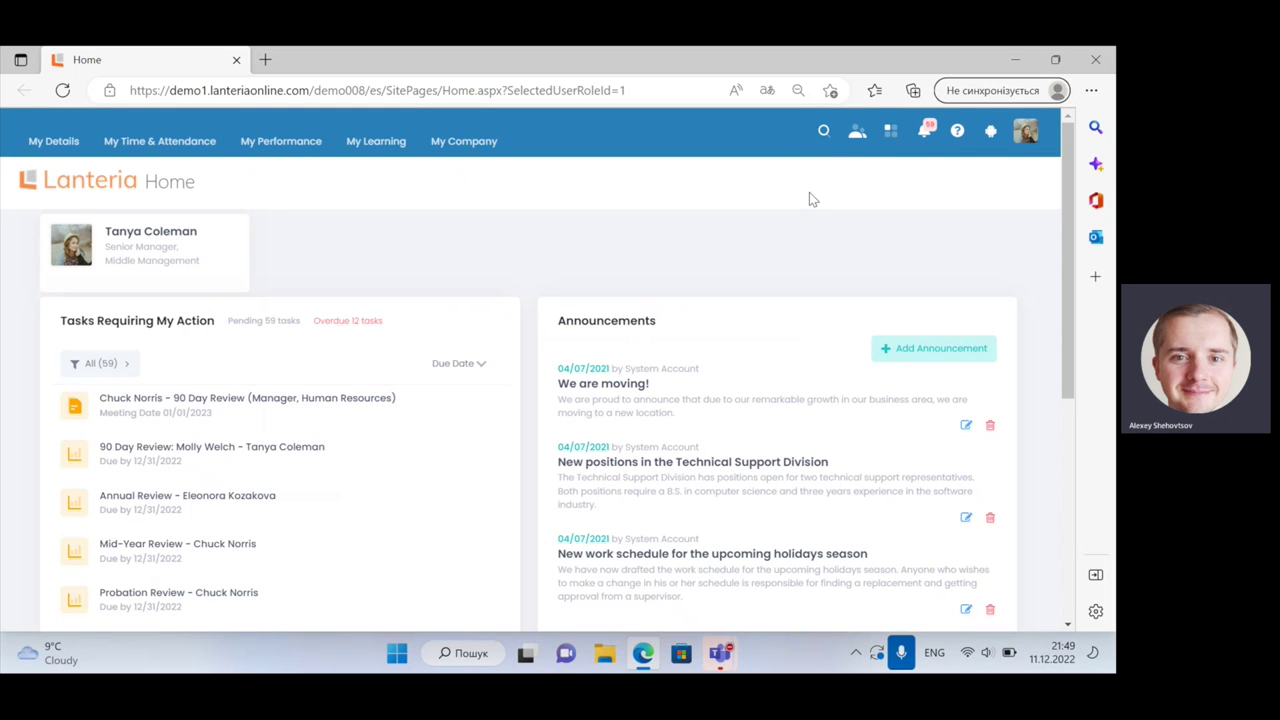